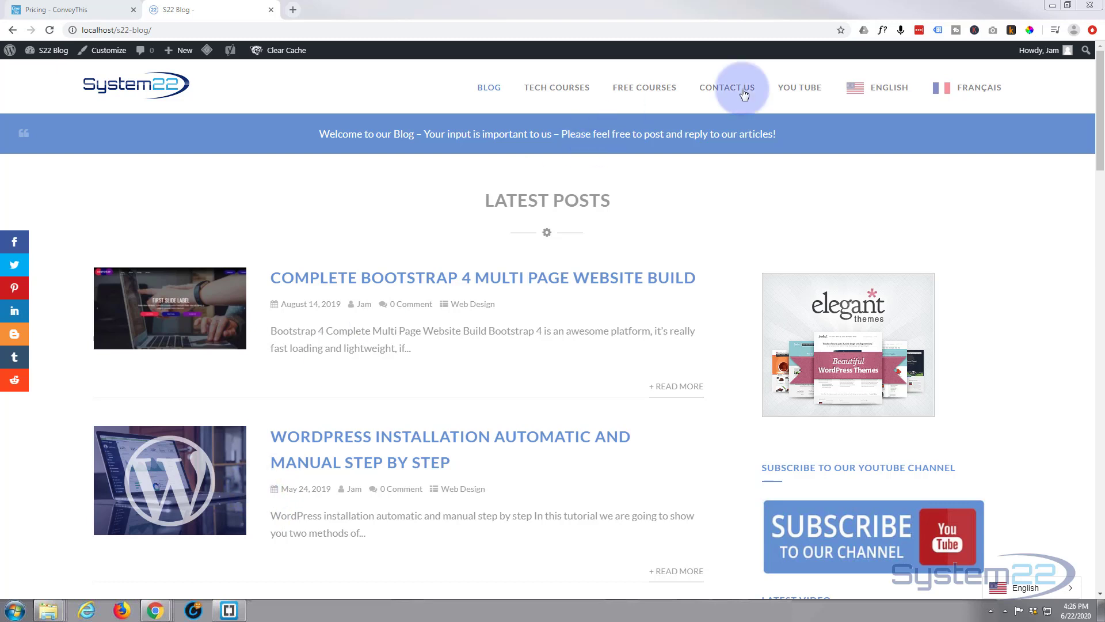
Step: Switch the blog to French with the FRANÇAIS menu link and dismiss Google Translate's offer
click(985, 90)
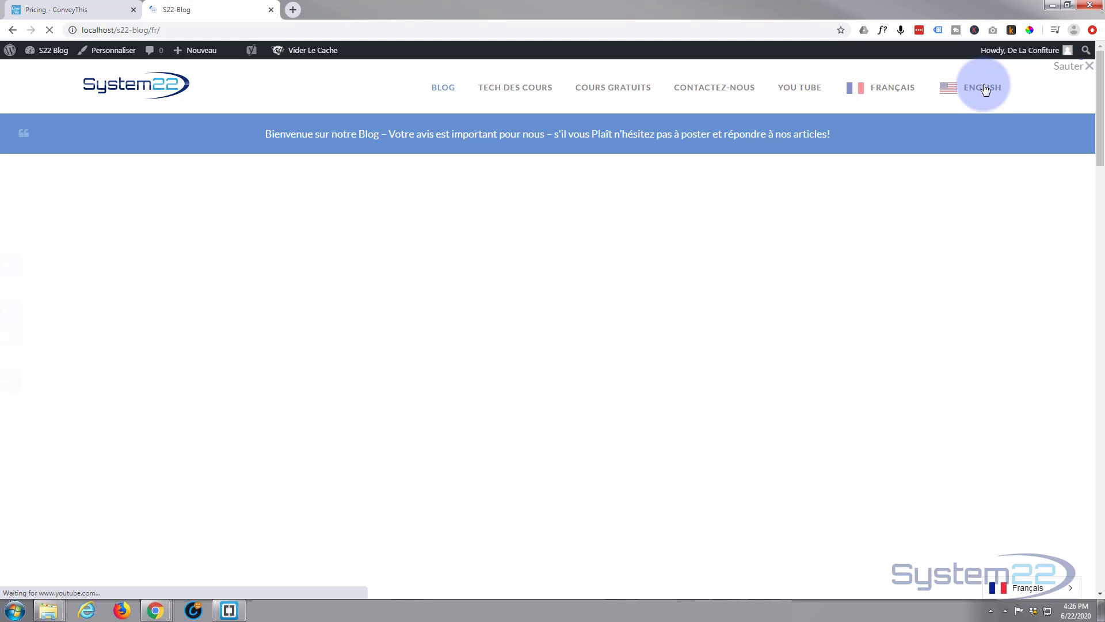
click(837, 52)
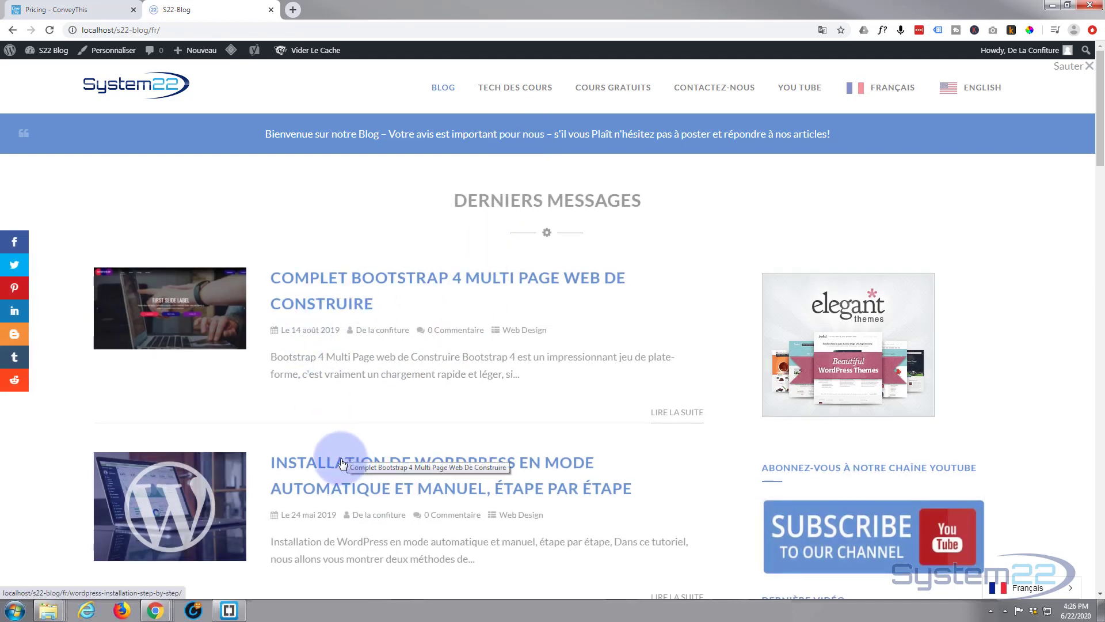
Step: Open the WordPress installation post and scroll through its French version
click(339, 464)
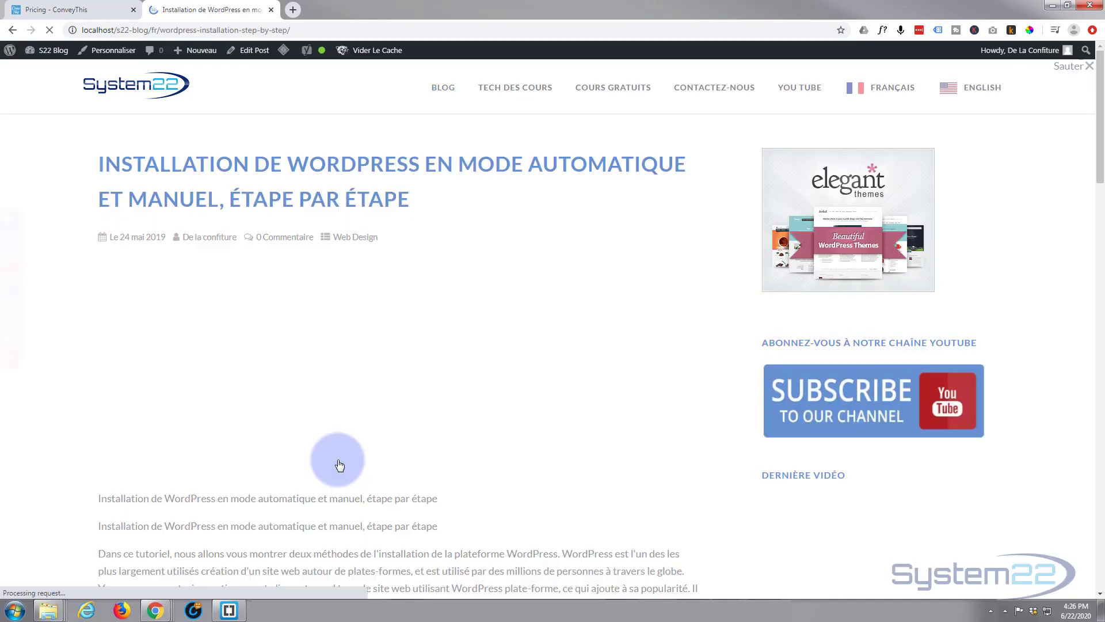
scroll(464, 421, down, 2)
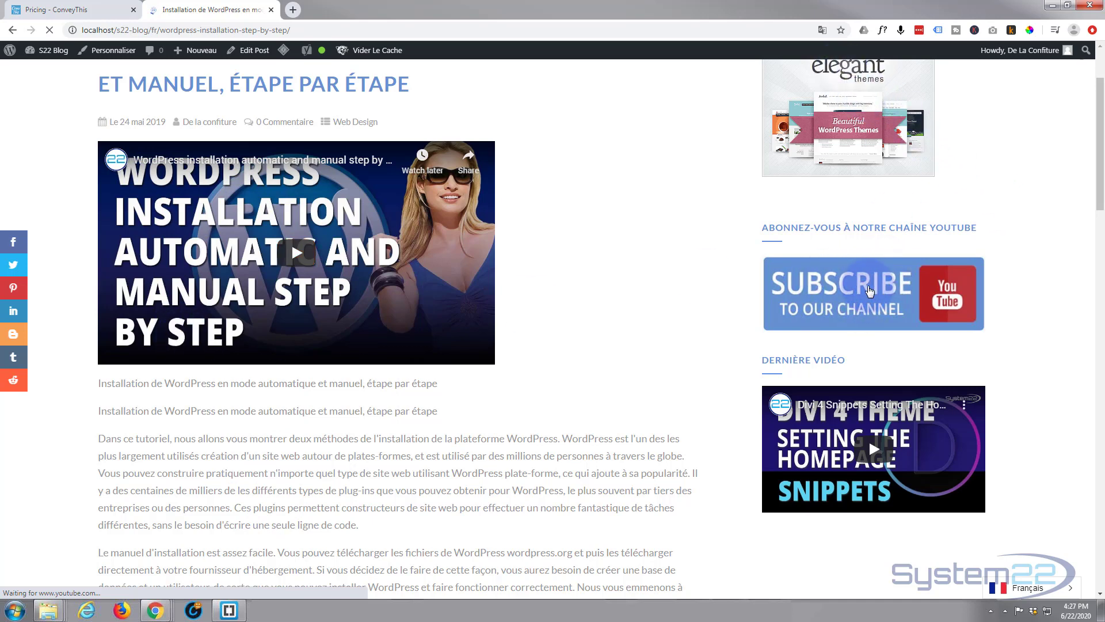
scroll(788, 349, down, 1)
scroll(665, 352, down, 1)
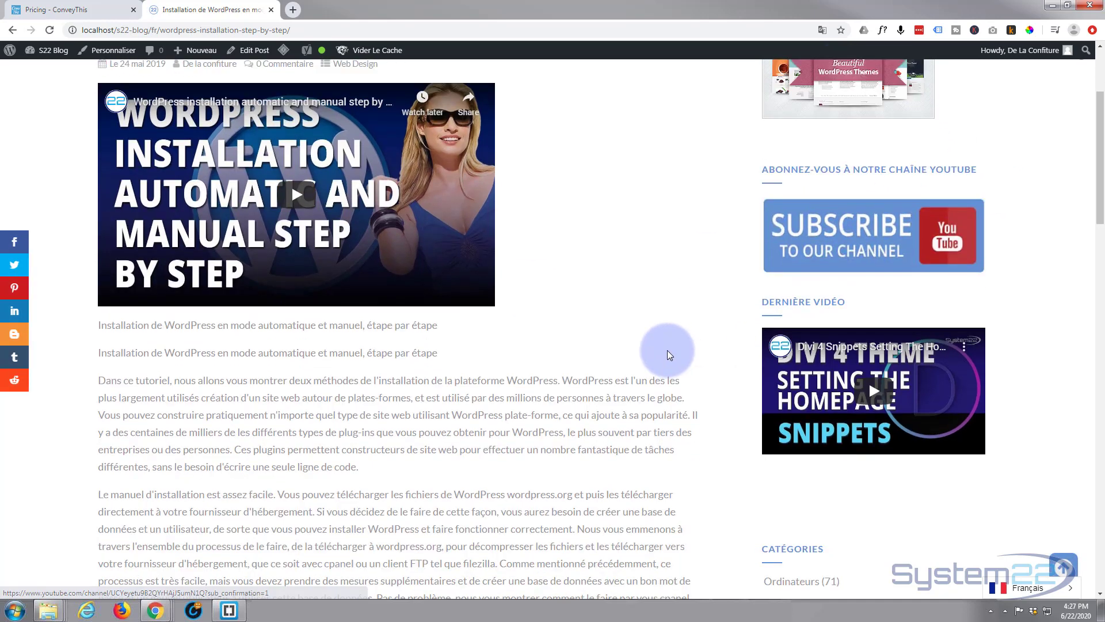
scroll(668, 354, up, 3)
scroll(667, 354, up, 1)
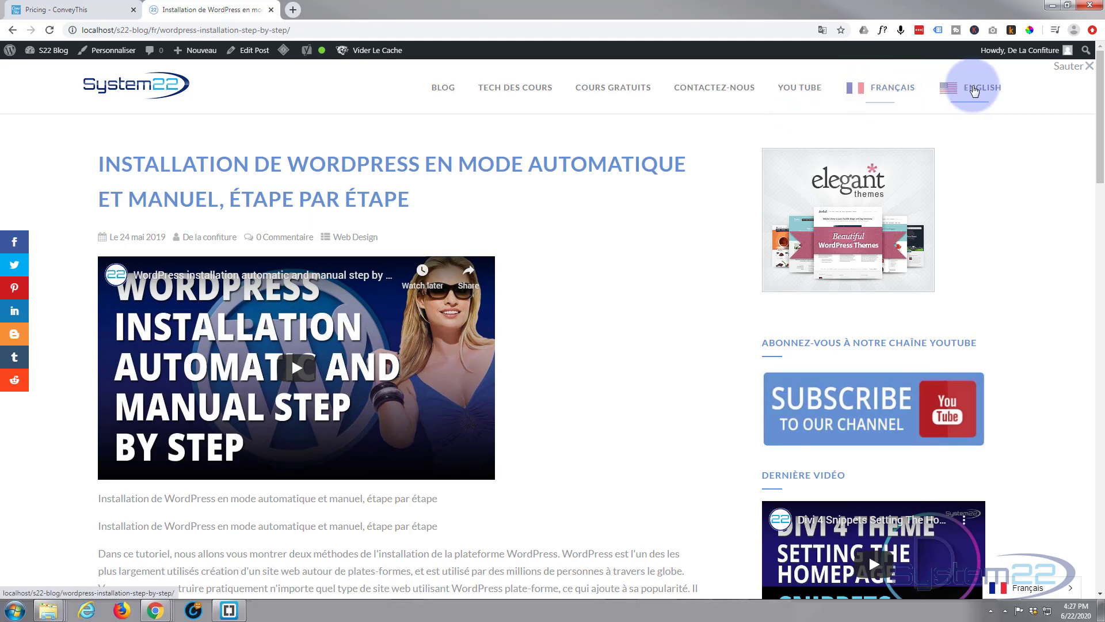
Step: Switch the post to English, open and close the floating switcher, then view the ConveyThis pricing page
click(976, 89)
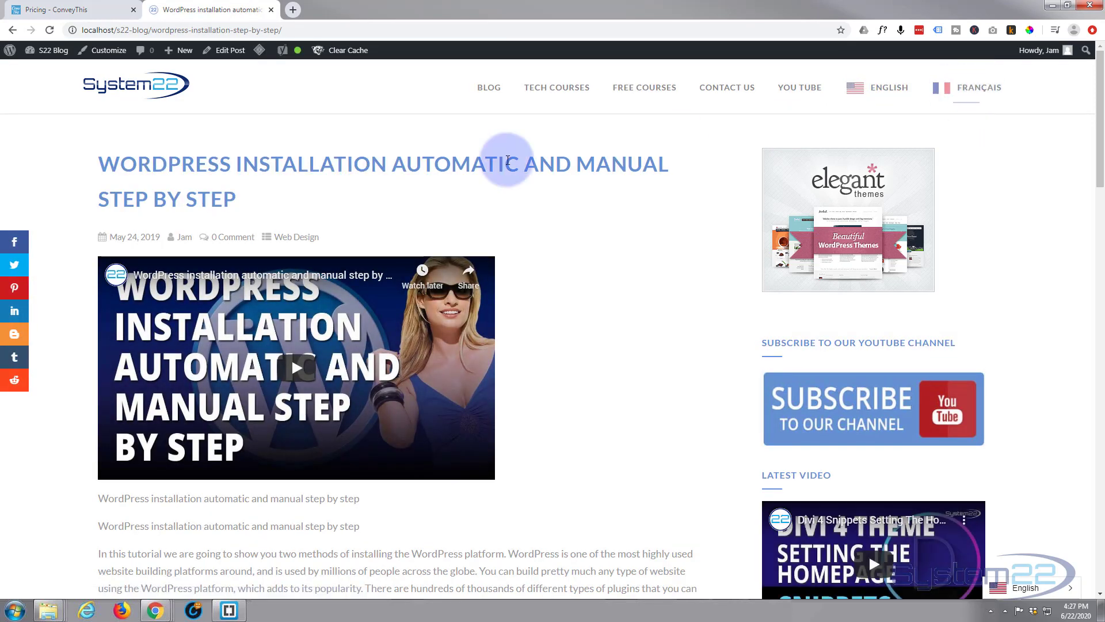
scroll(622, 424, down, 2)
scroll(610, 419, down, 2)
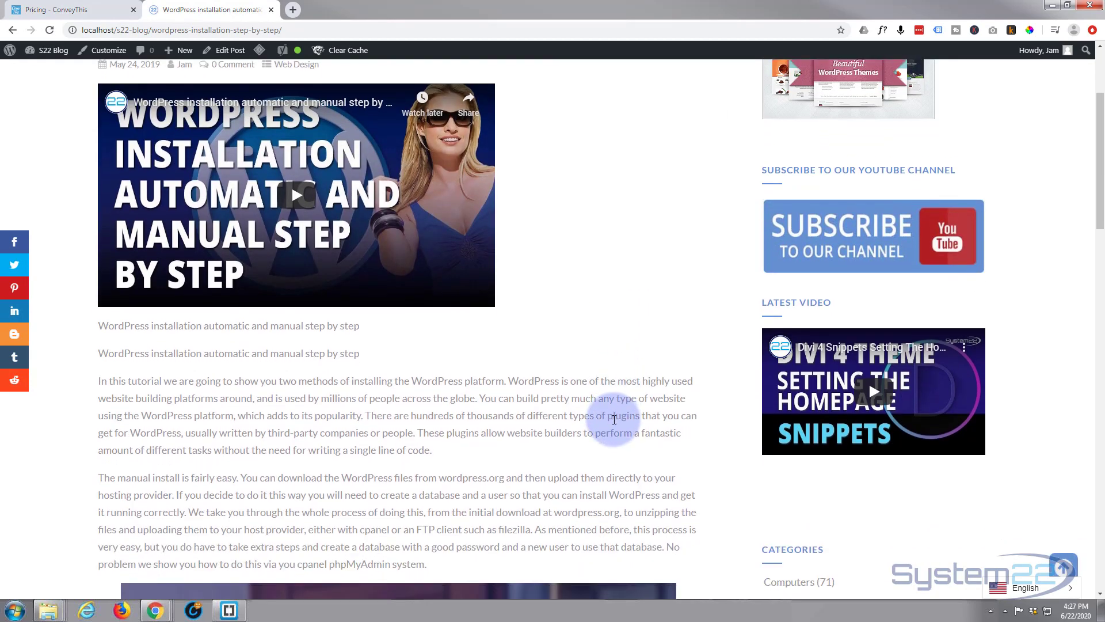
scroll(617, 415, up, 3)
scroll(615, 414, up, 1)
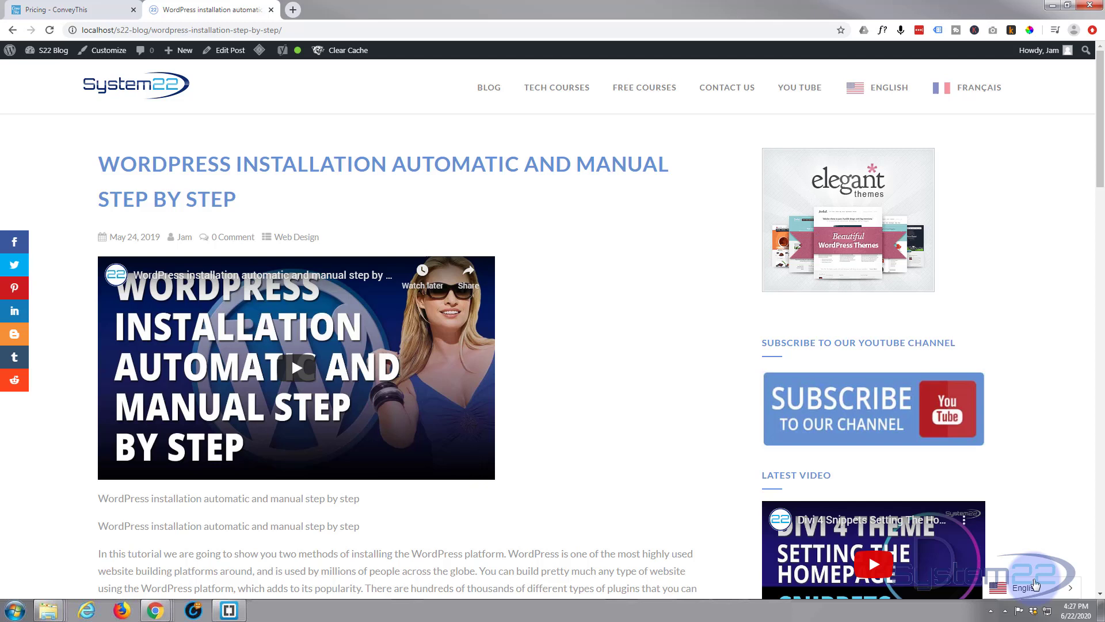
click(1028, 591)
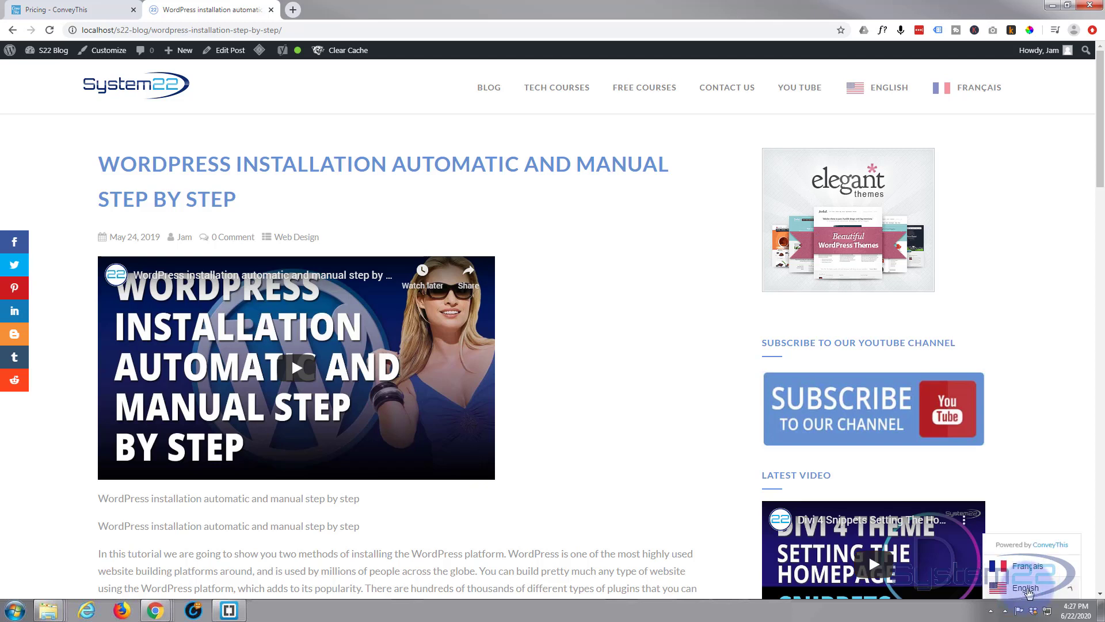
click(1029, 591)
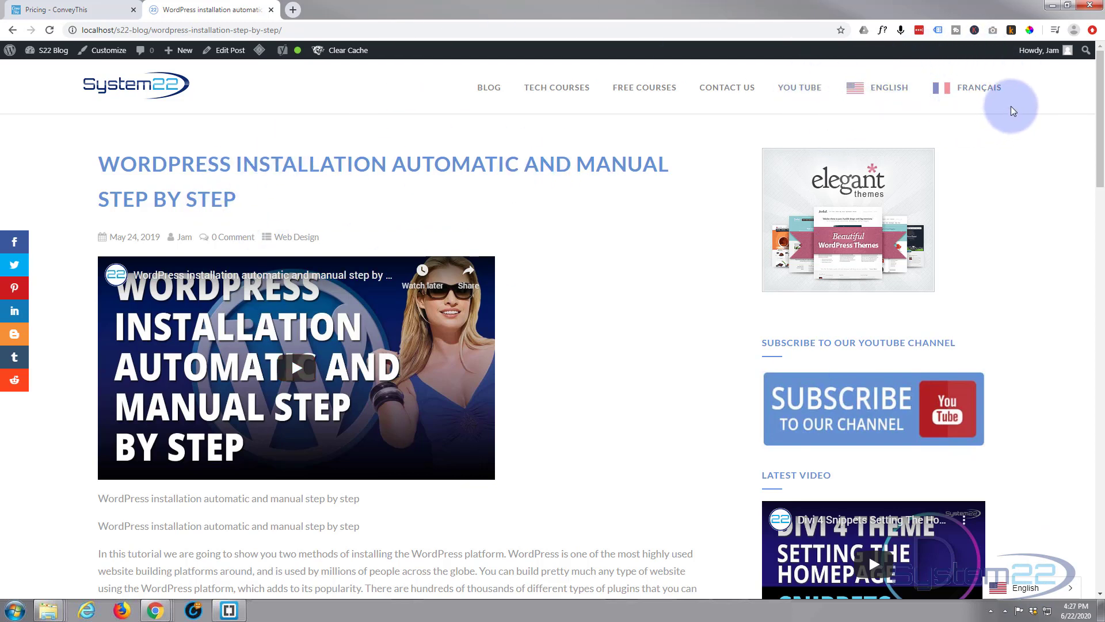
click(76, 11)
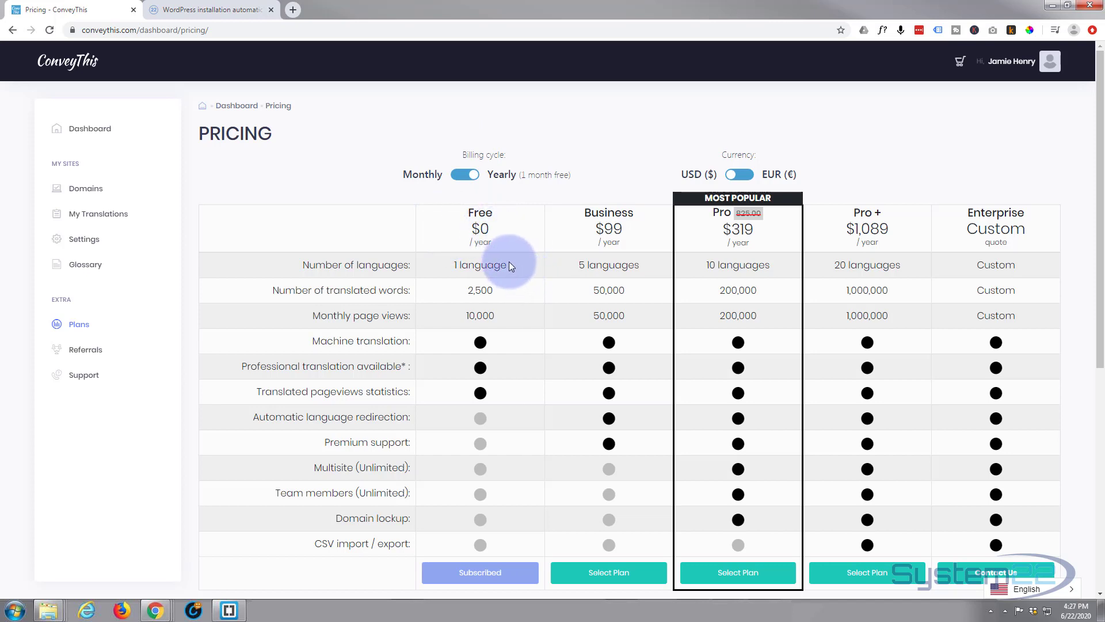
scroll(486, 351, down, 1)
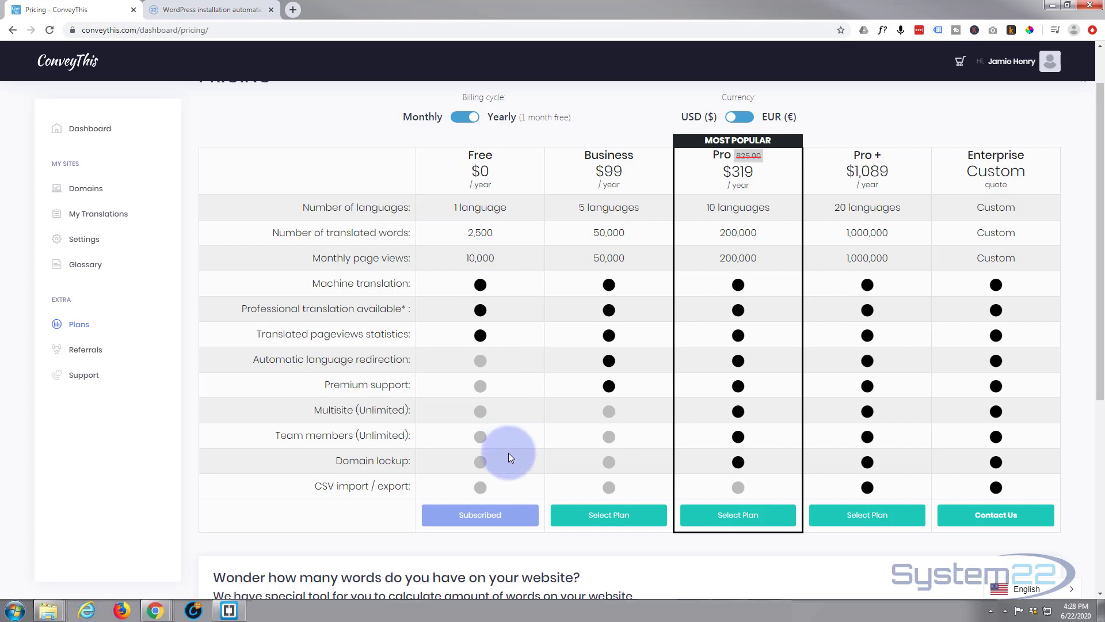
scroll(506, 452, up, 1)
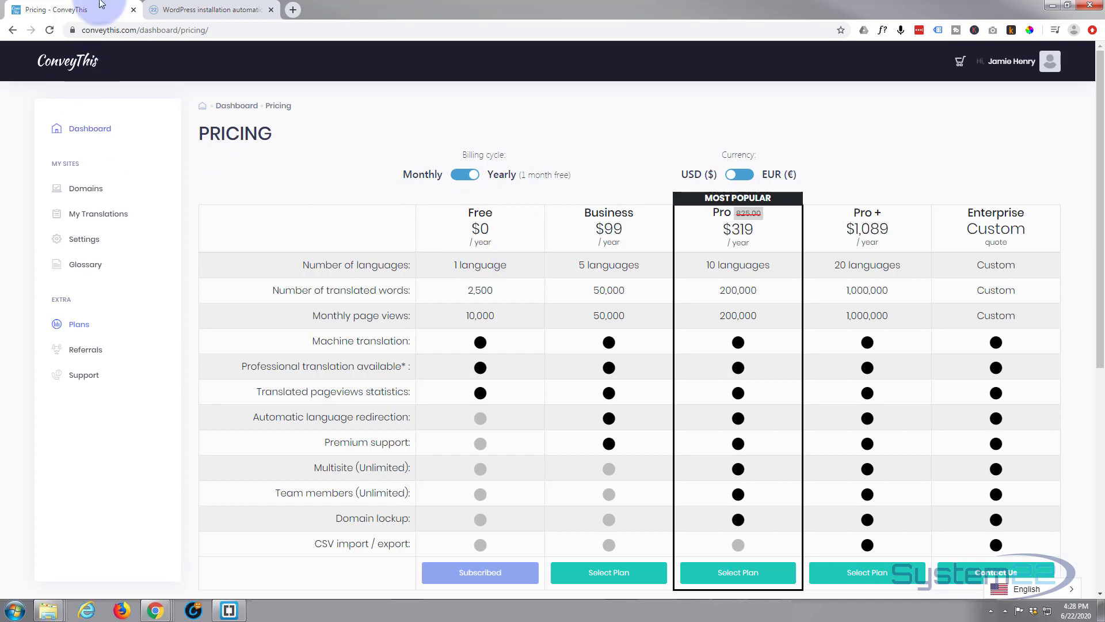
Step: Return to the blog tab, then show Installed Plugins, which lists 22 plugins
click(187, 10)
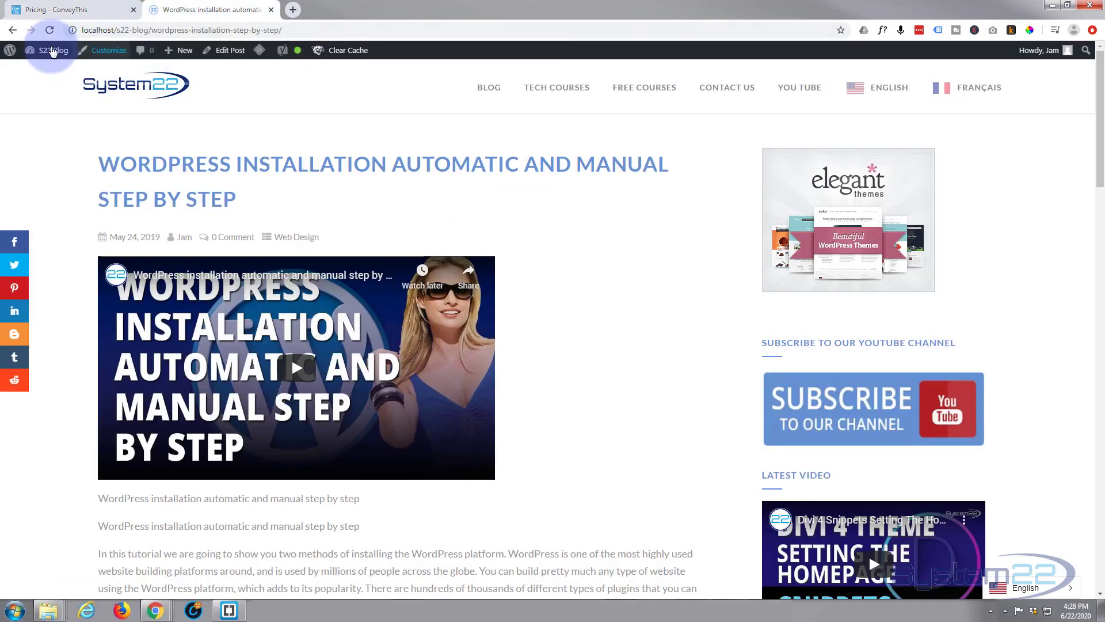
mouse_move(43, 51)
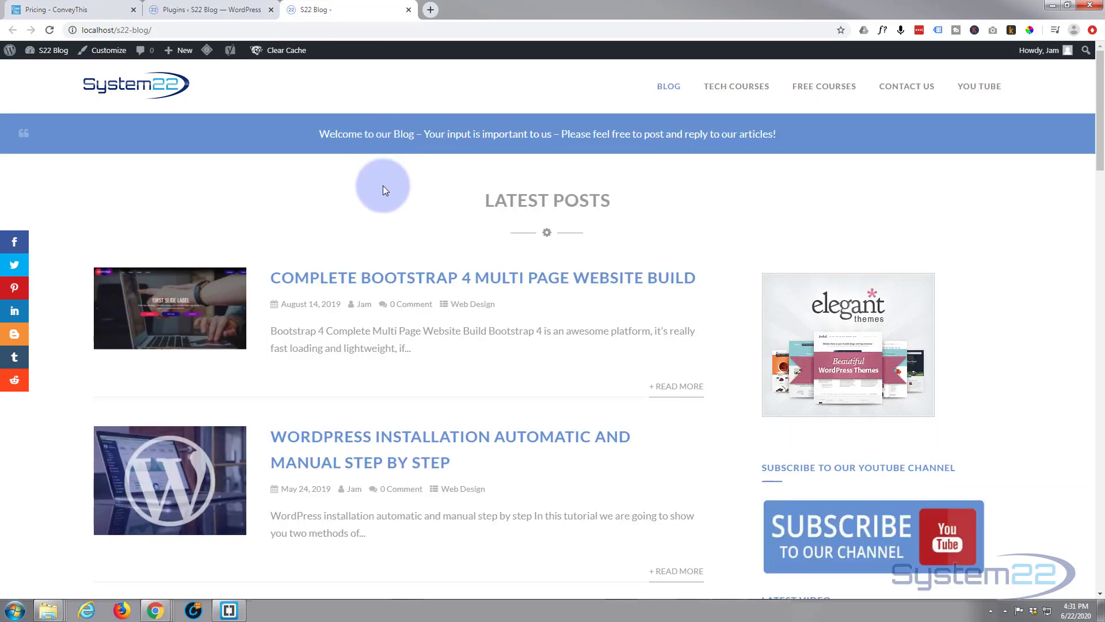
scroll(384, 214, down, 1)
scroll(384, 216, up, 1)
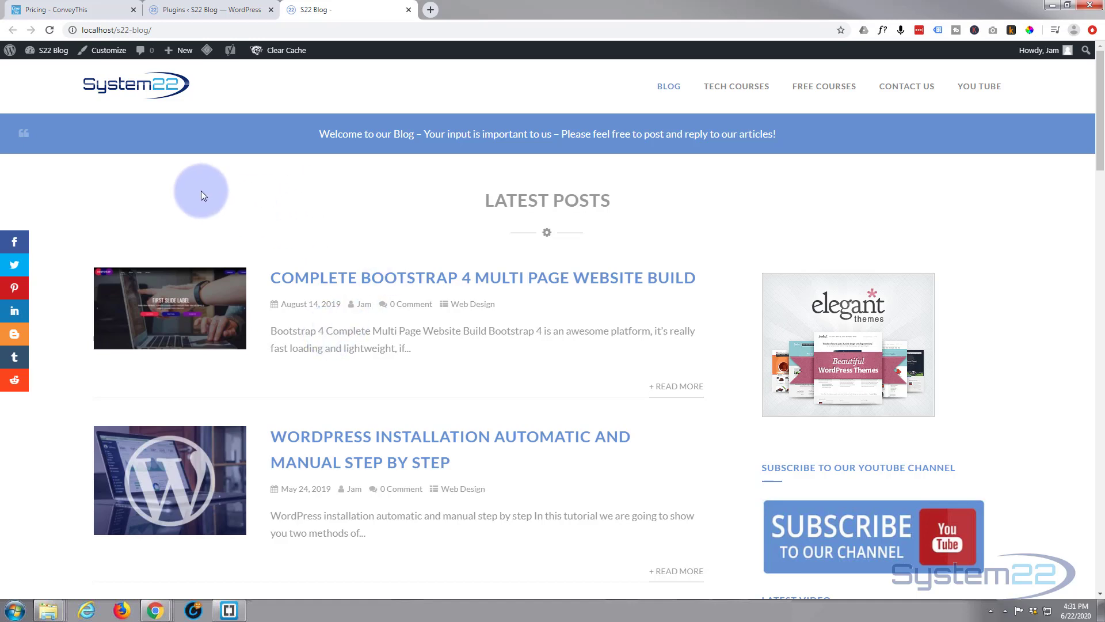
click(193, 9)
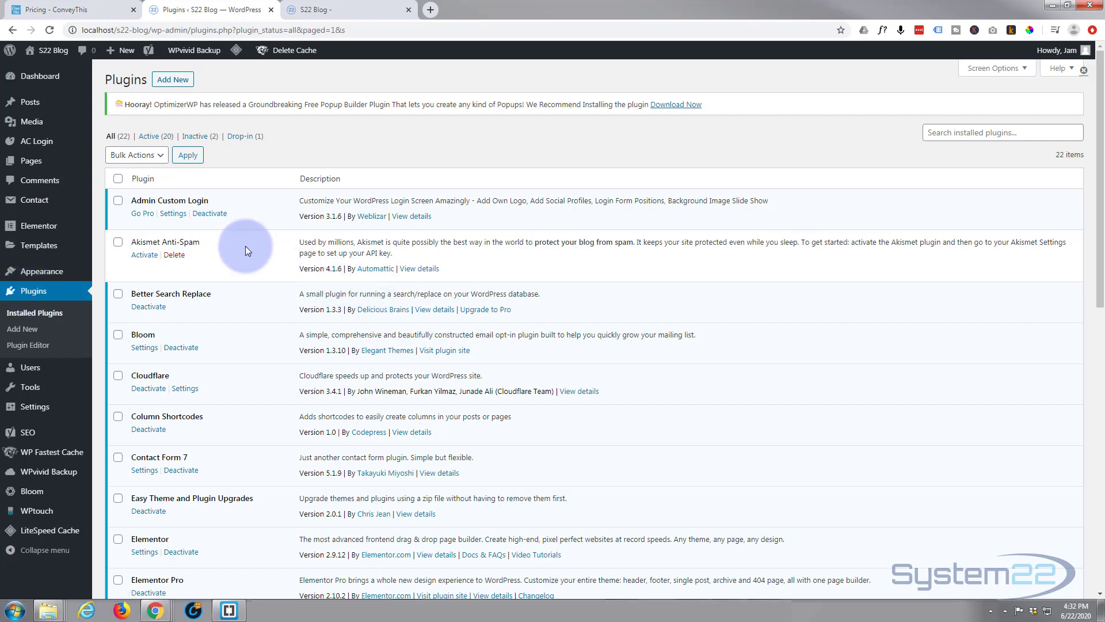
Step: Search Add New plugins for 'conveythis', then install and activate ConveyThis Language Translator
click(173, 80)
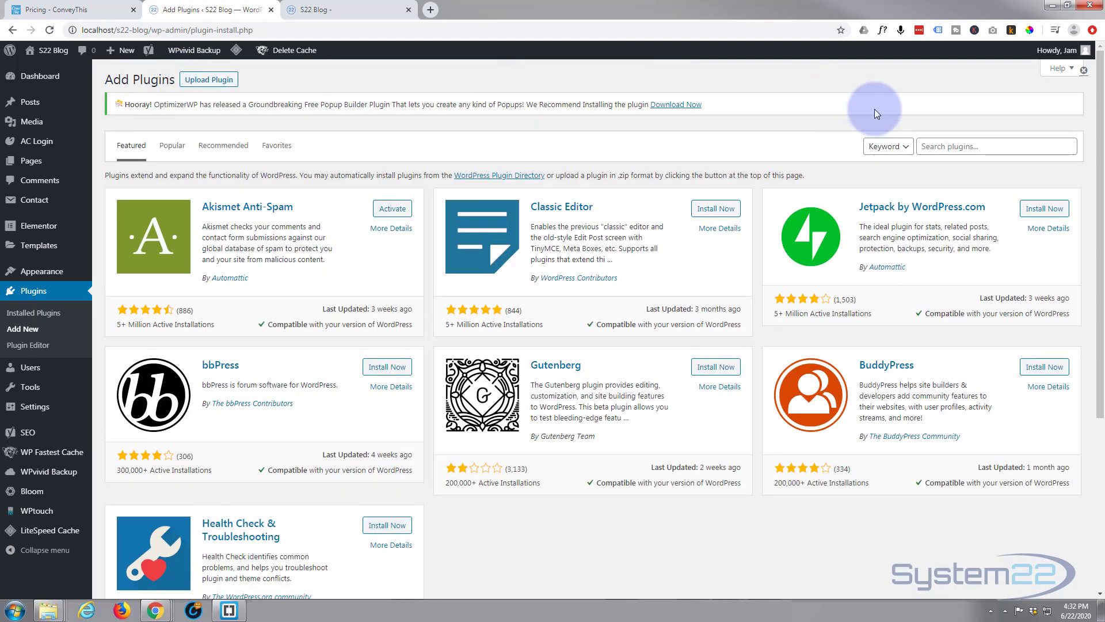
click(959, 147)
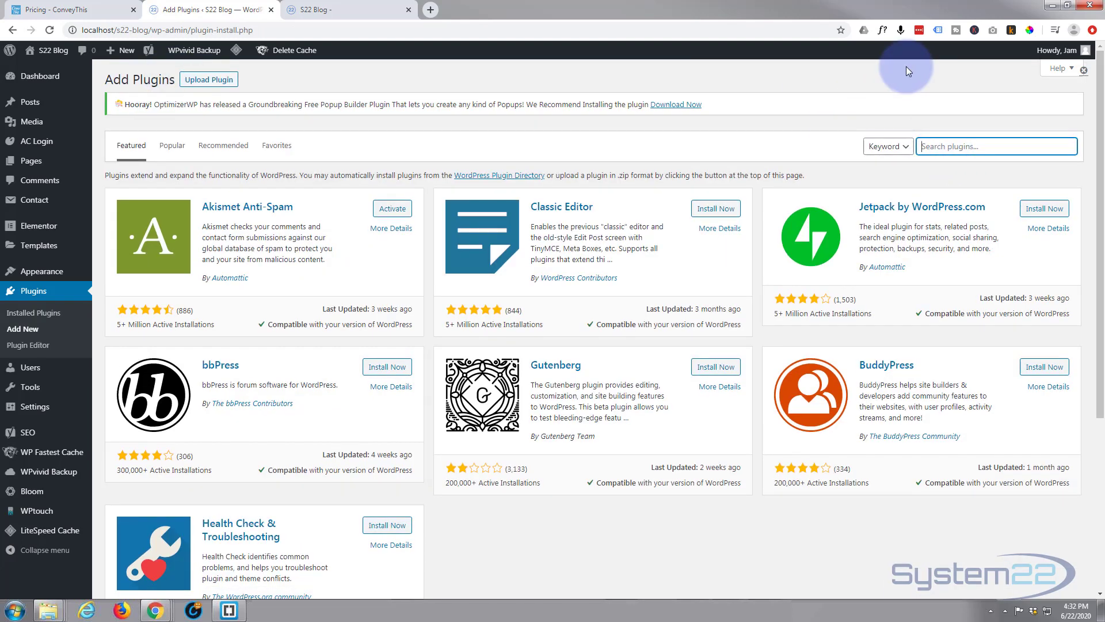
text(conveythis)
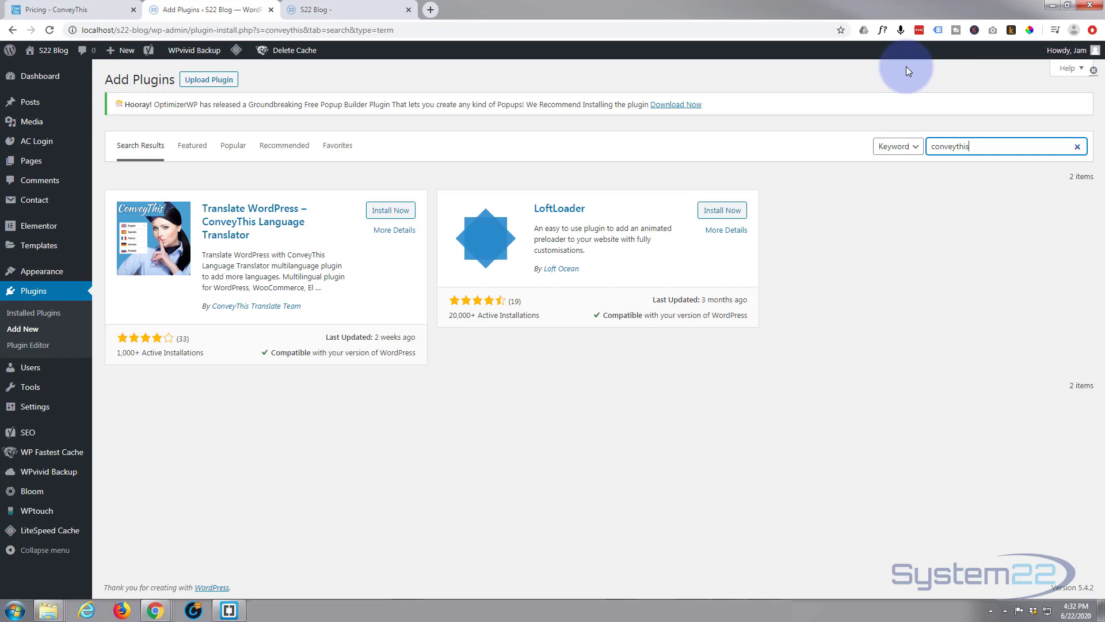
click(385, 211)
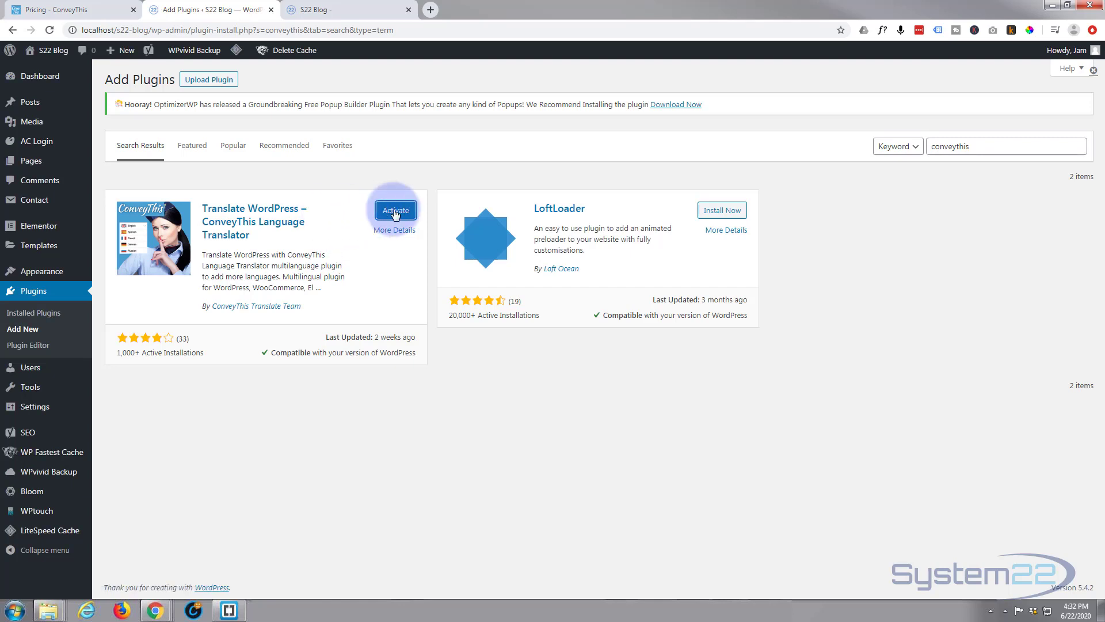
click(396, 210)
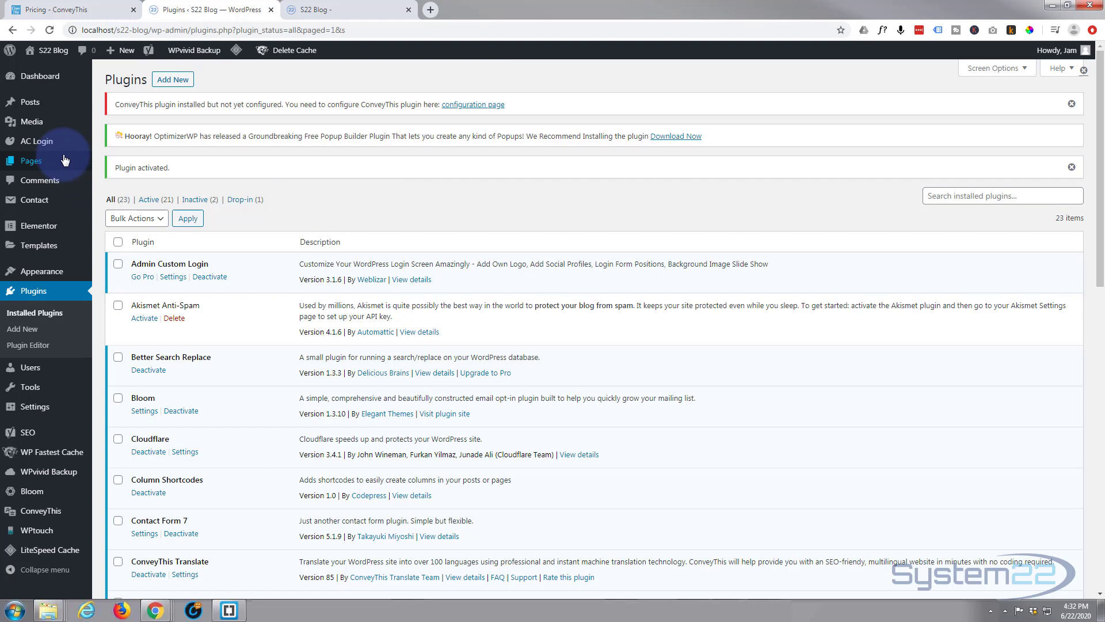
Step: Reach the ConveyThis settings from the admin sidebar, then return to the Pricing - ConveyThis tab
mouse_move(65, 159)
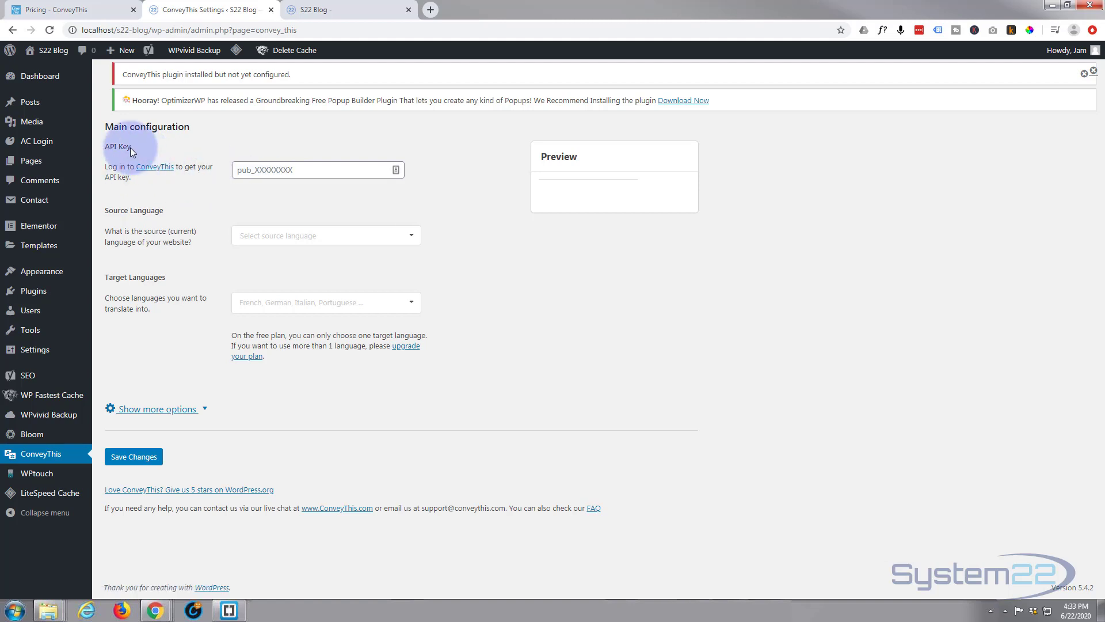
click(75, 10)
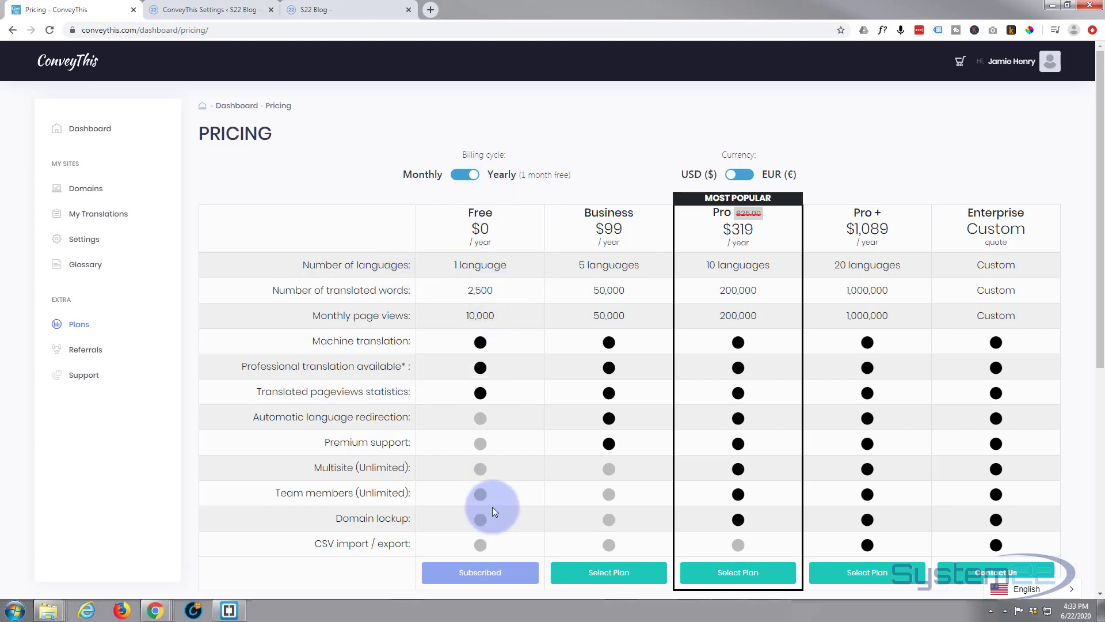
Step: Copy the API key from the ConveyThis account dashboard and dismiss the Copied alert
scroll(492, 510, down, 1)
scroll(493, 514, down, 1)
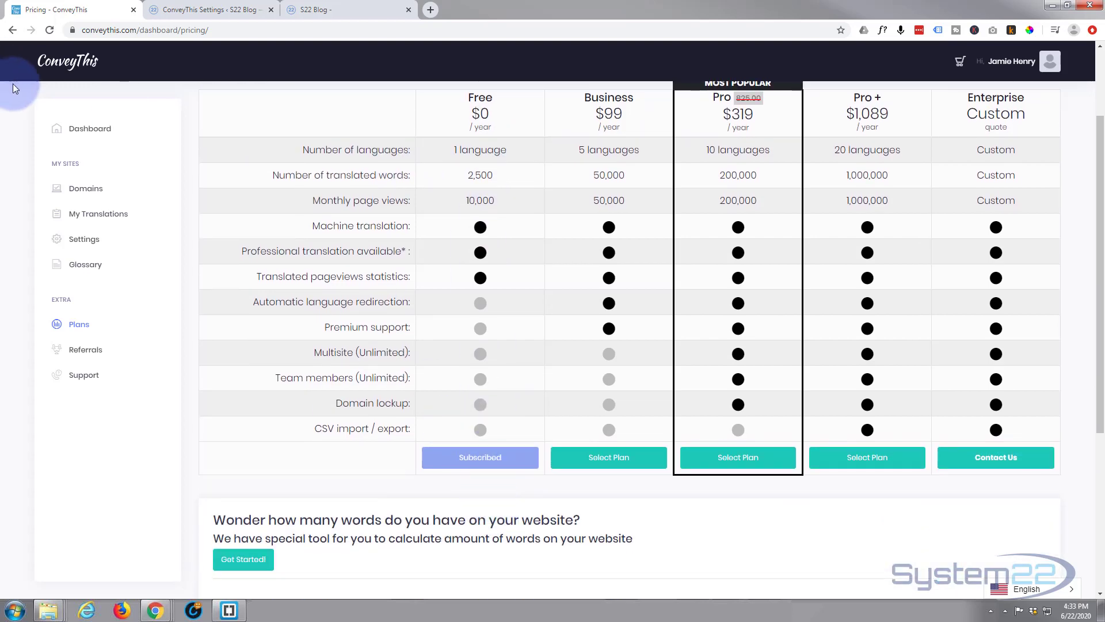
click(93, 130)
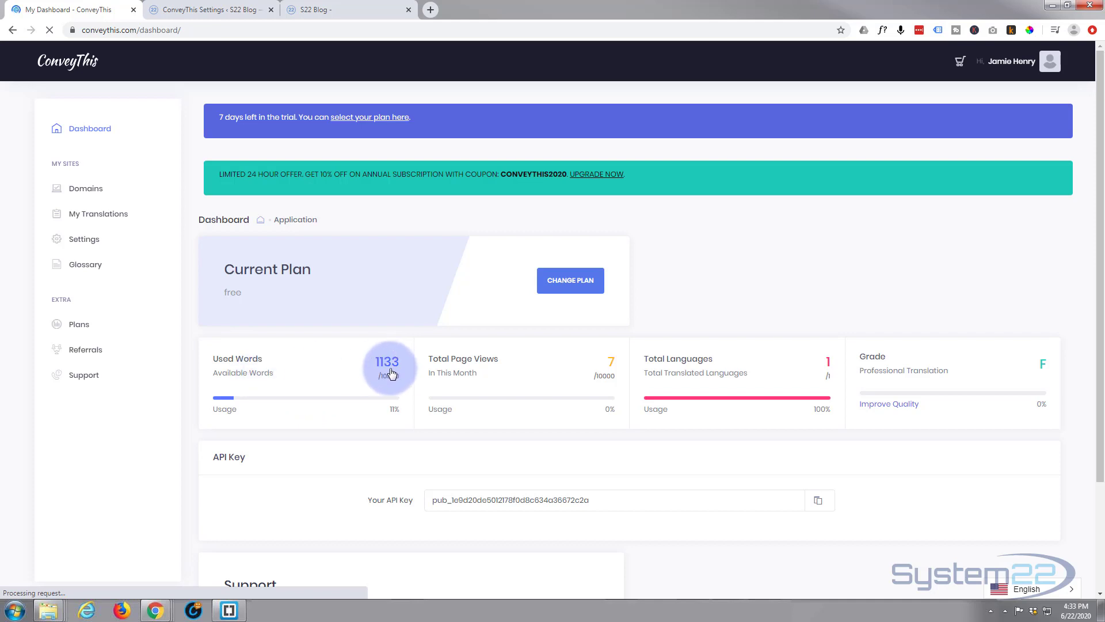
scroll(503, 385, down, 2)
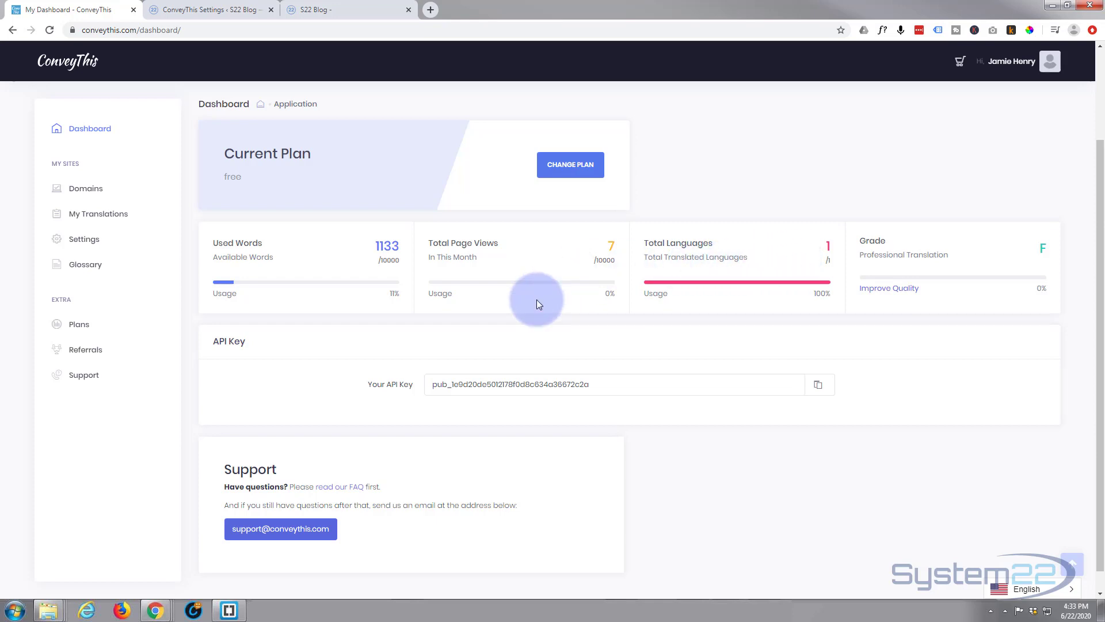
scroll(537, 298, down, 1)
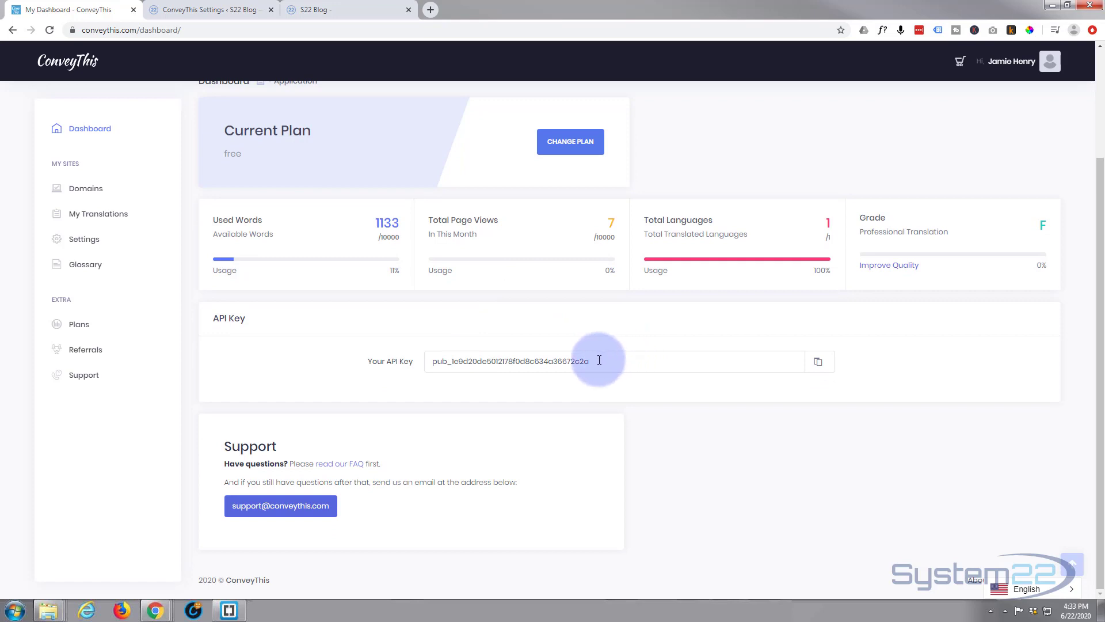
drag(599, 361, 419, 365)
click(424, 363)
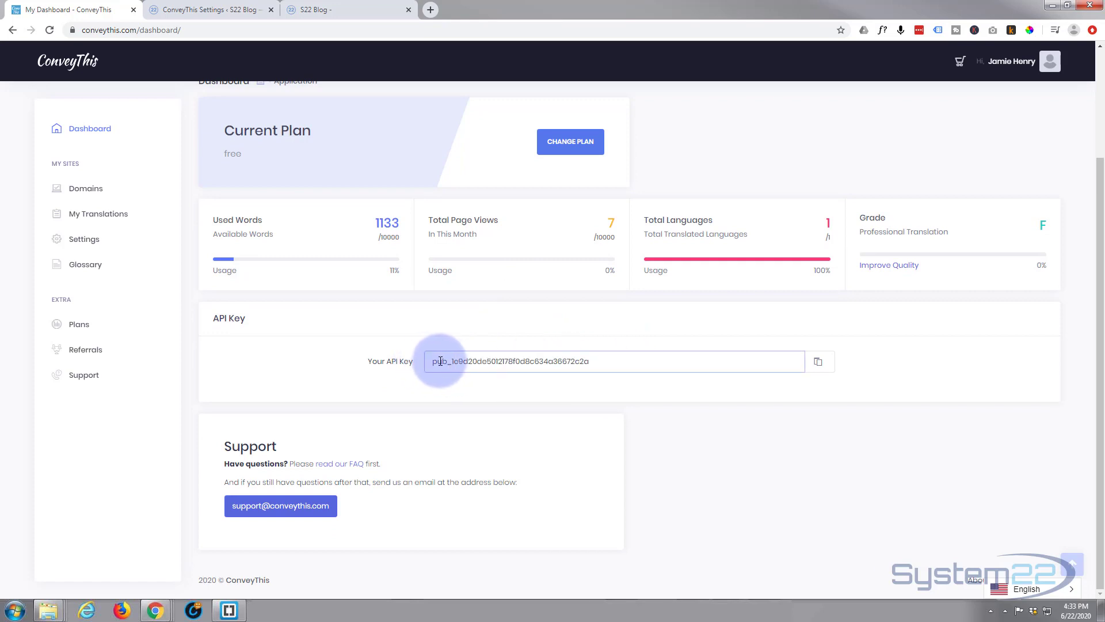
click(819, 363)
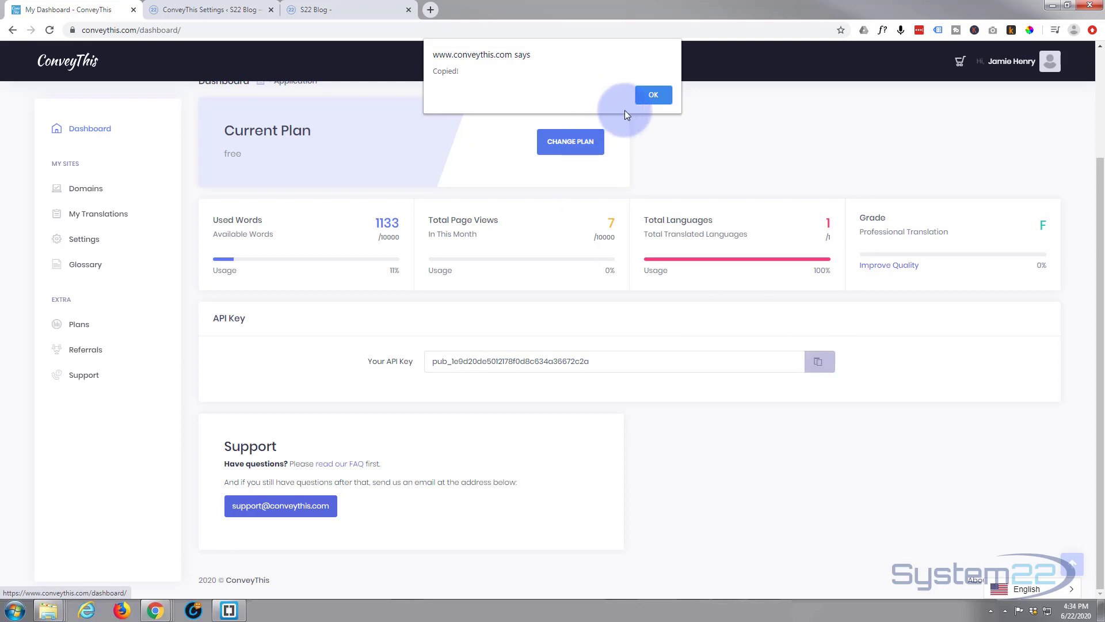
click(658, 102)
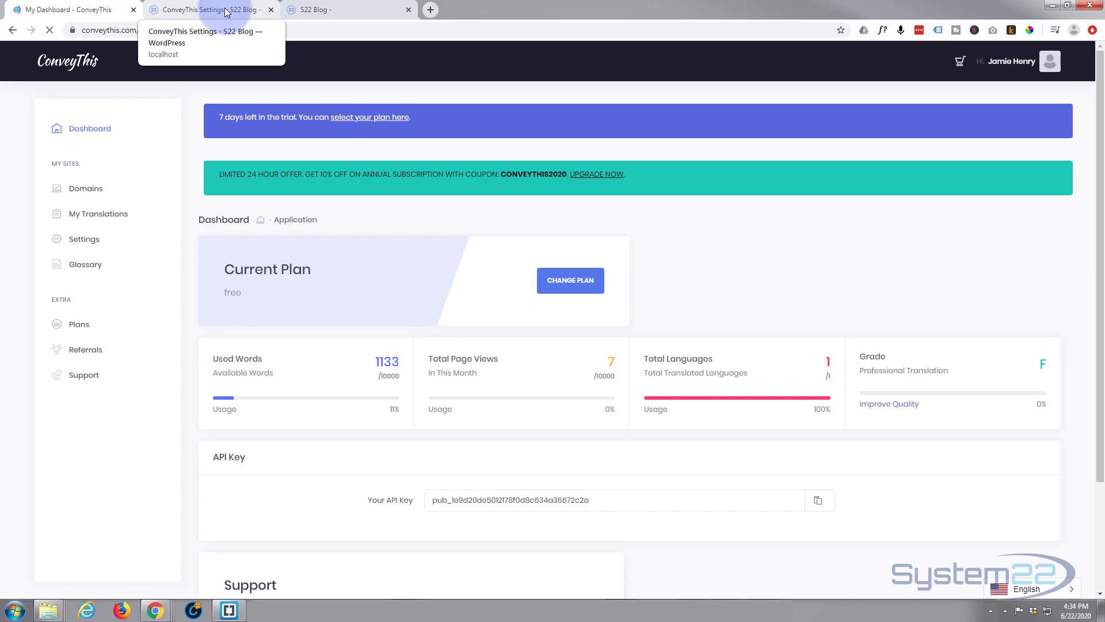
Step: Paste the copied key into the API Key field of WordPress's ConveyThis settings
click(235, 11)
click(305, 167)
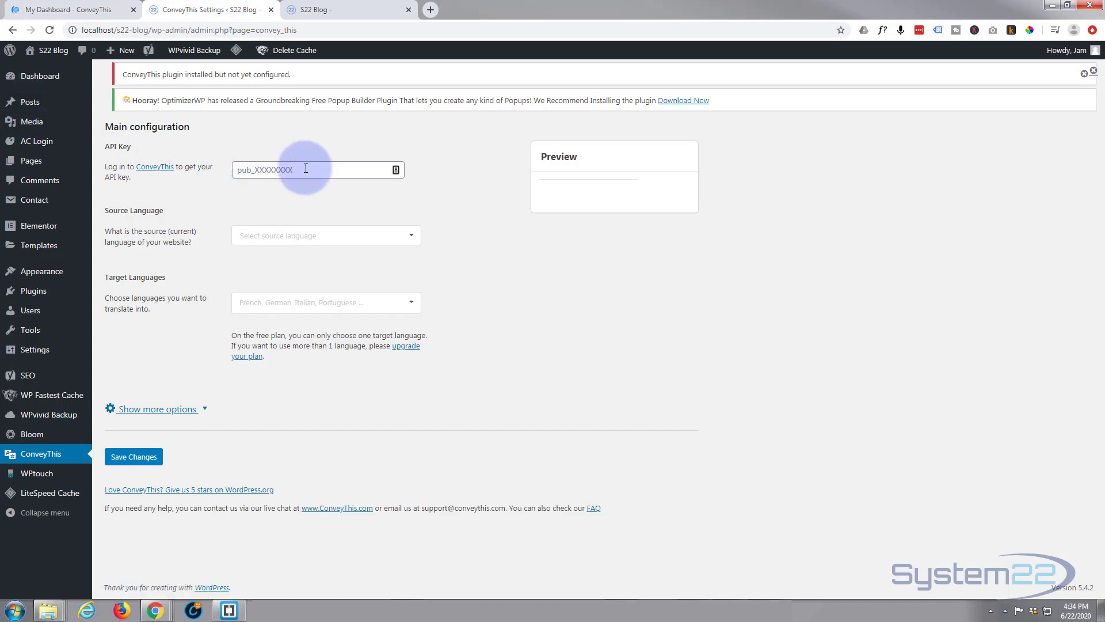
click(306, 168)
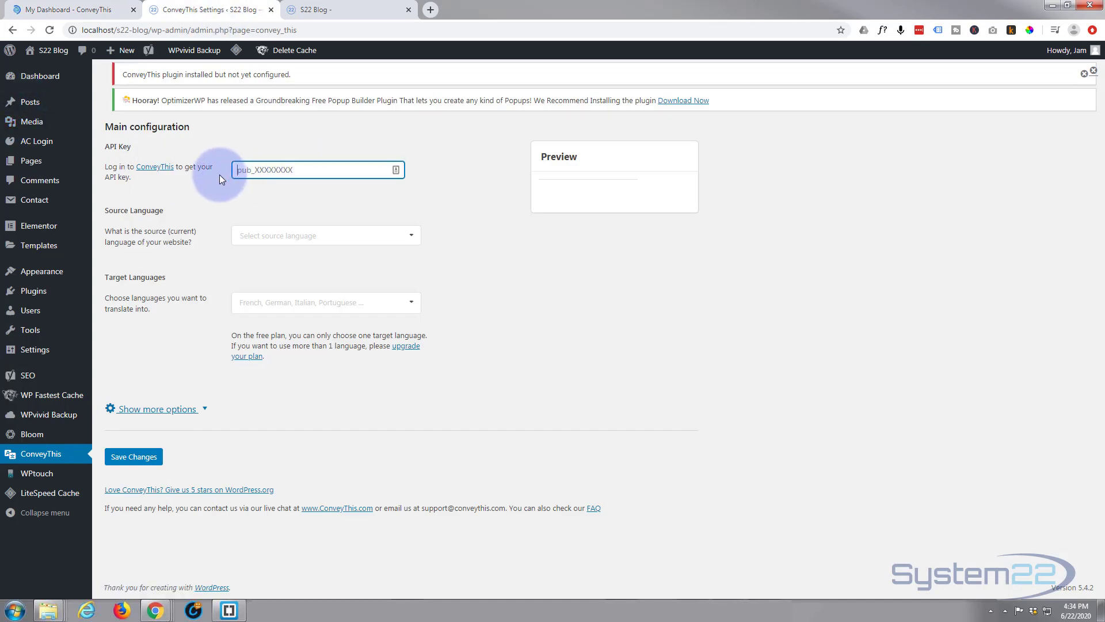
key(ctrl+v)
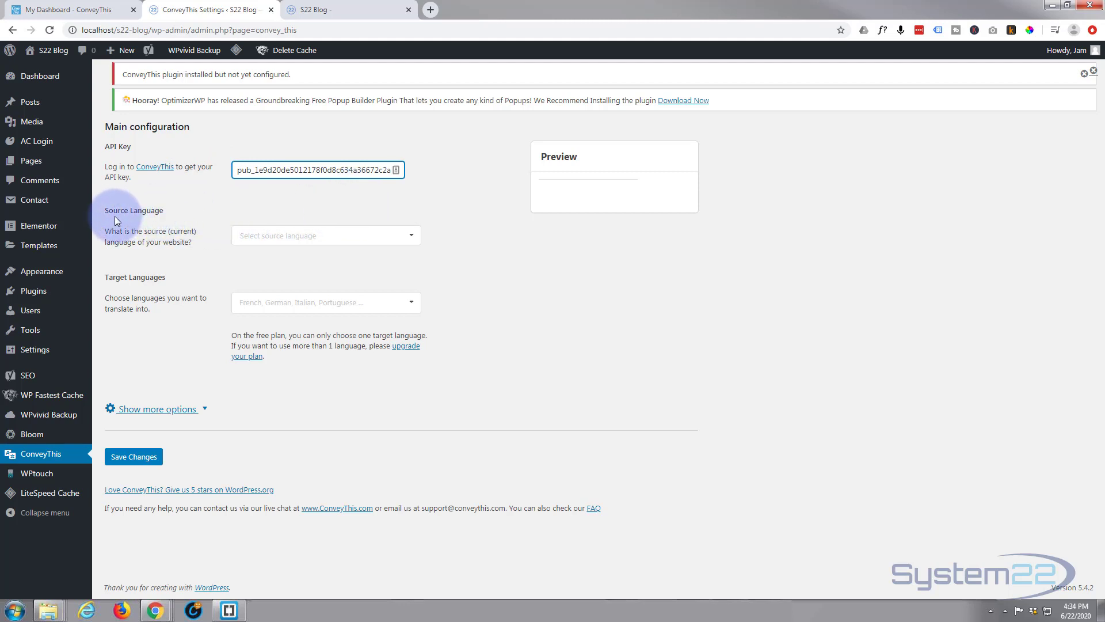
Step: Choose English as source, search 'fre' to add French as target, and save changes
click(411, 237)
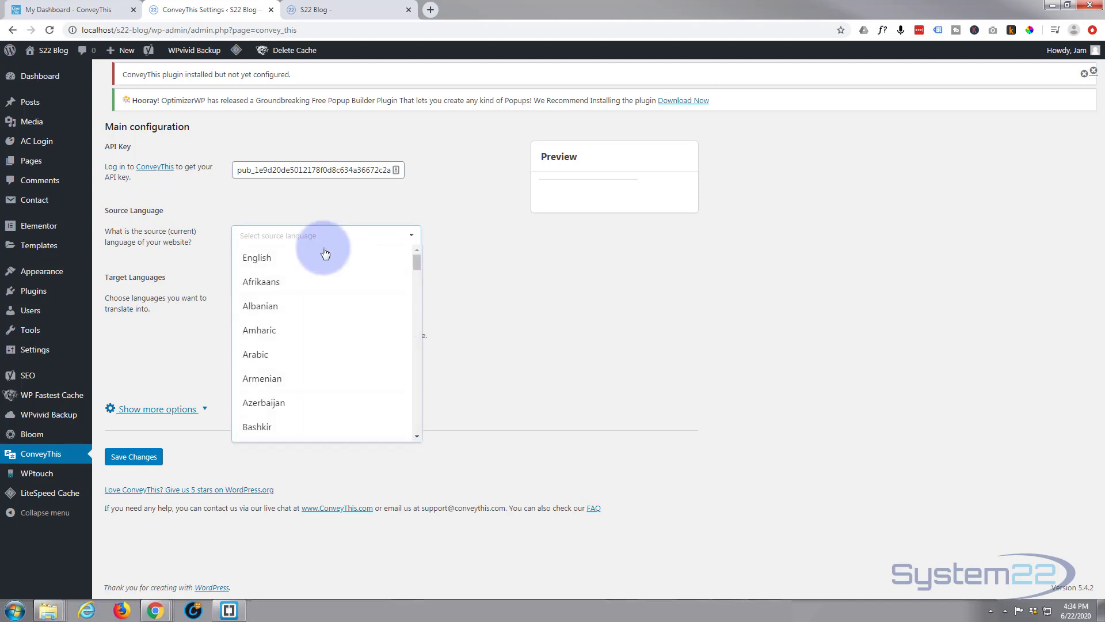
click(301, 258)
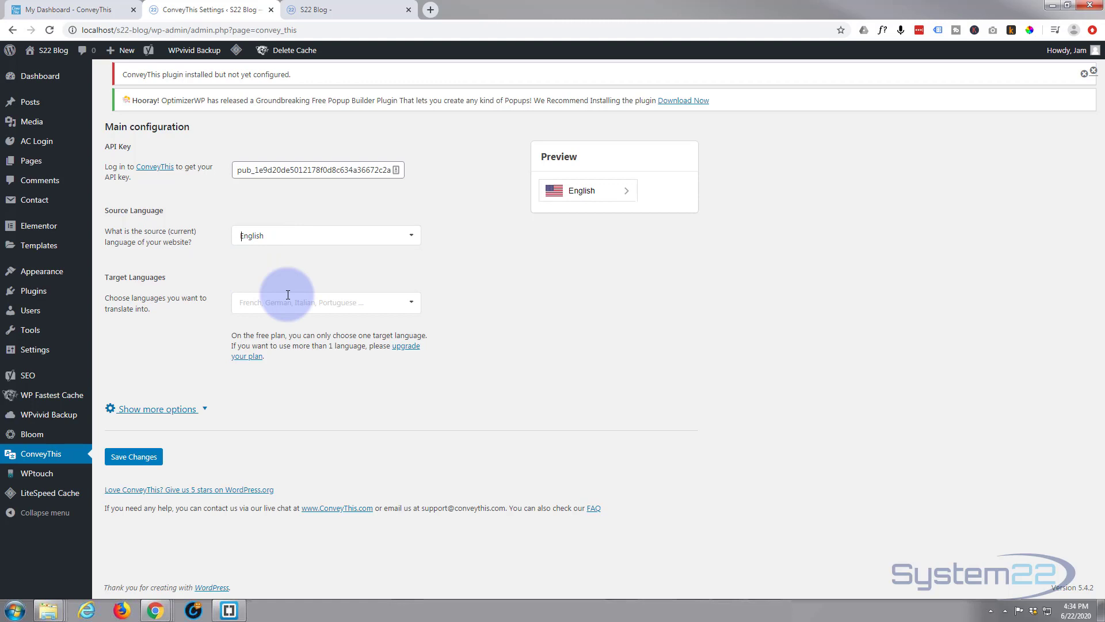
click(400, 303)
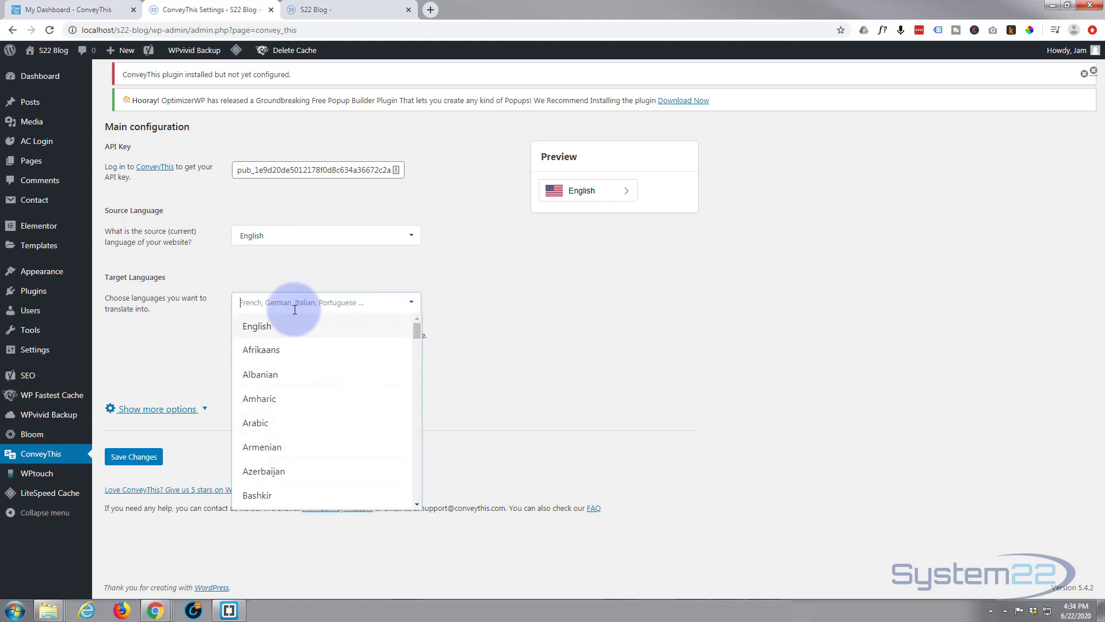
text(fren)
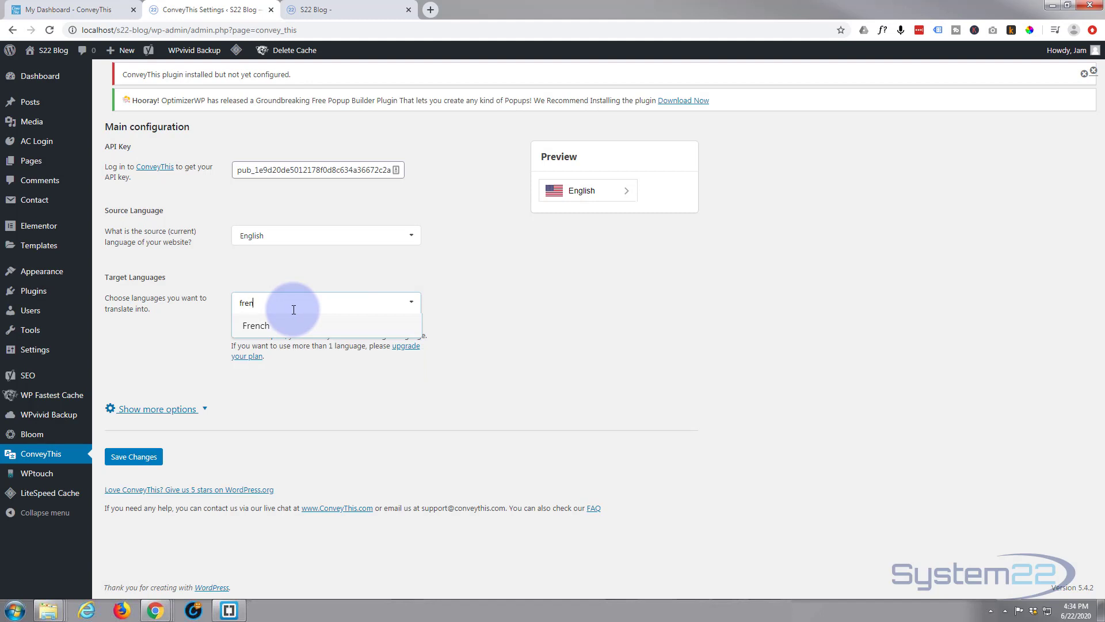
click(257, 326)
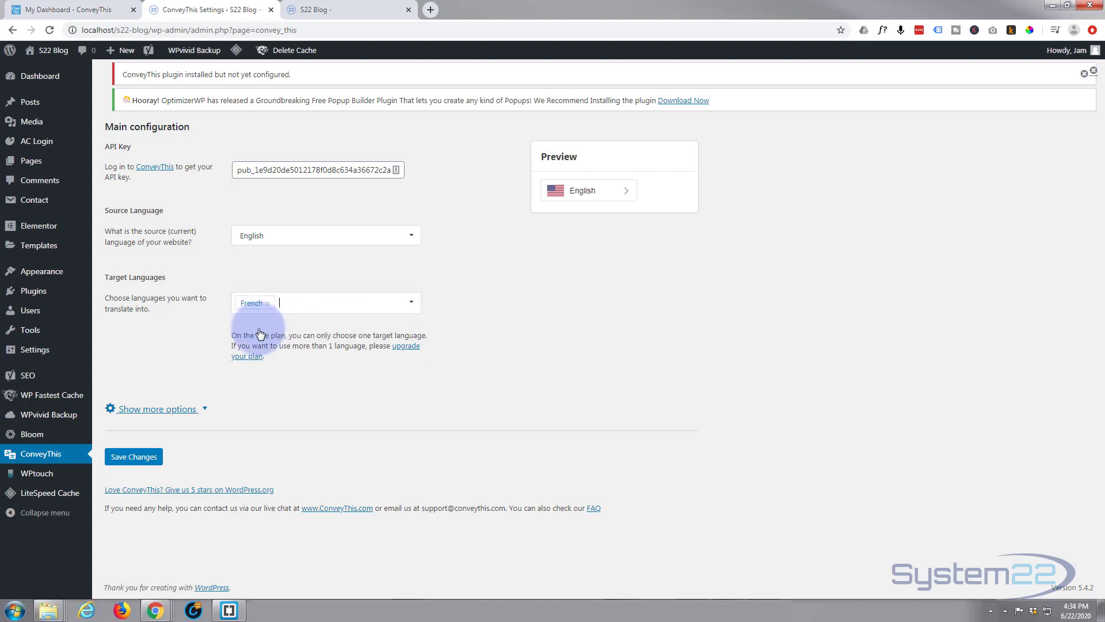
click(229, 360)
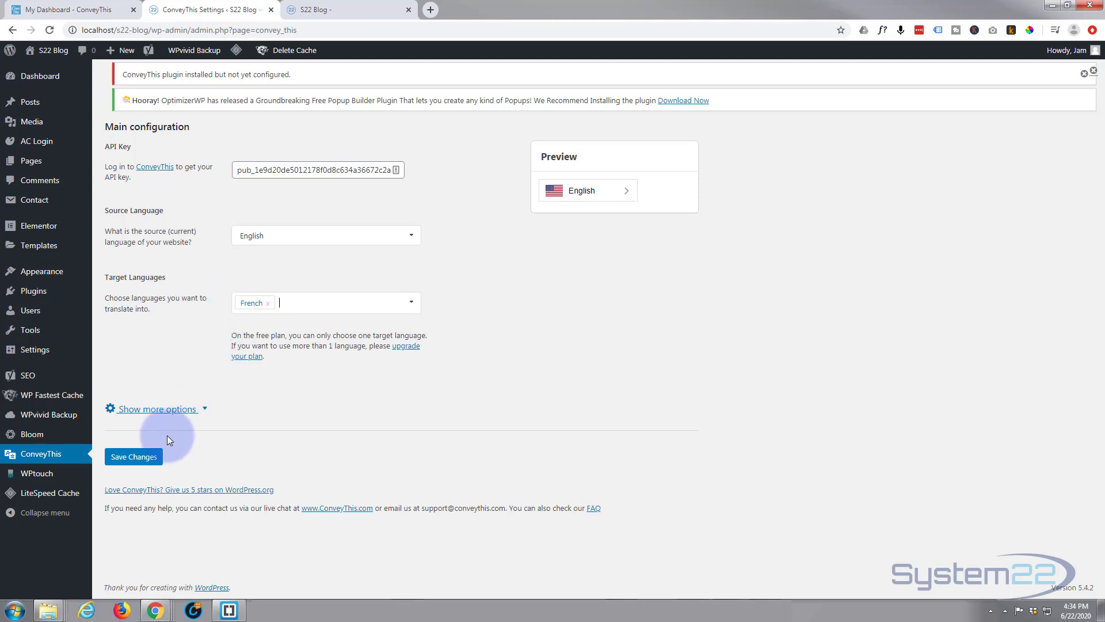
click(137, 460)
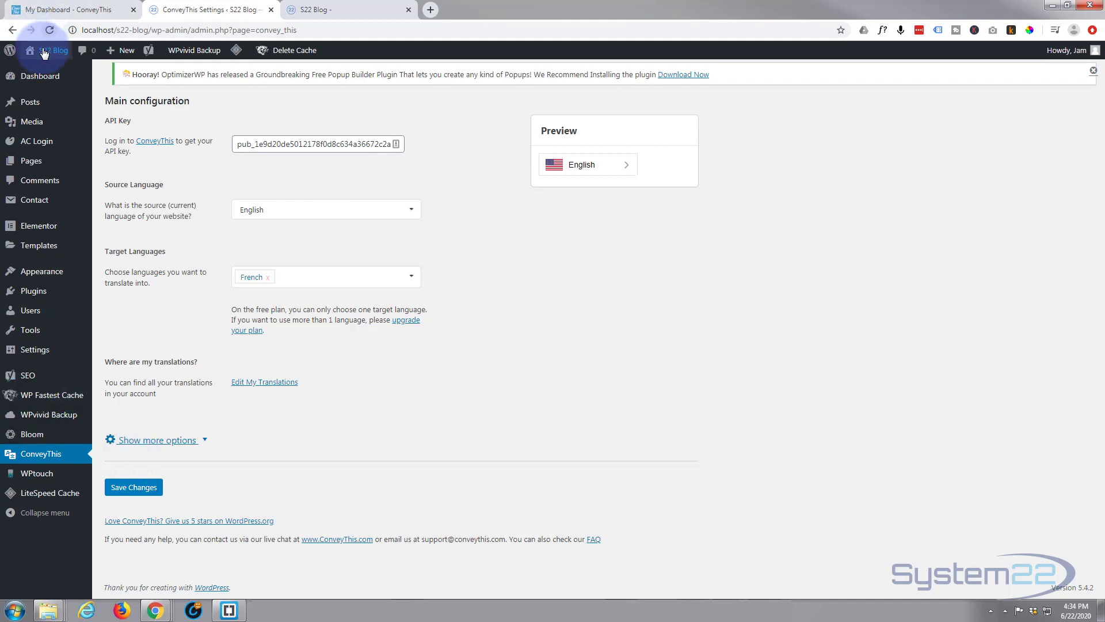
Step: Open the live S22 Blog in a new tab, close the old tab, and expand the flag switcher
mouse_move(49, 57)
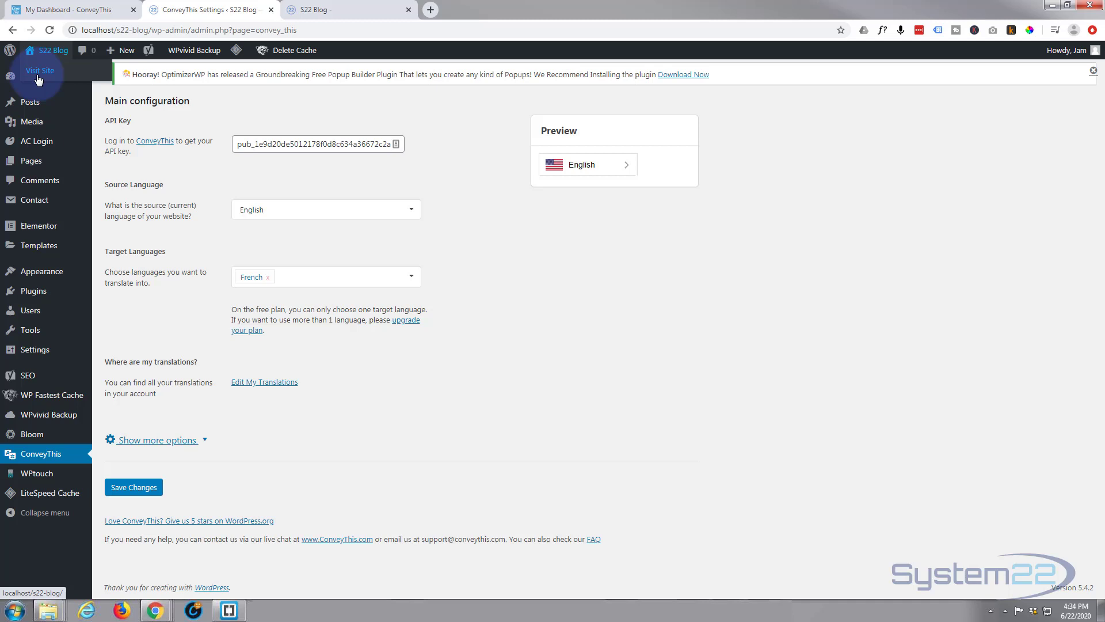
middle_click(39, 75)
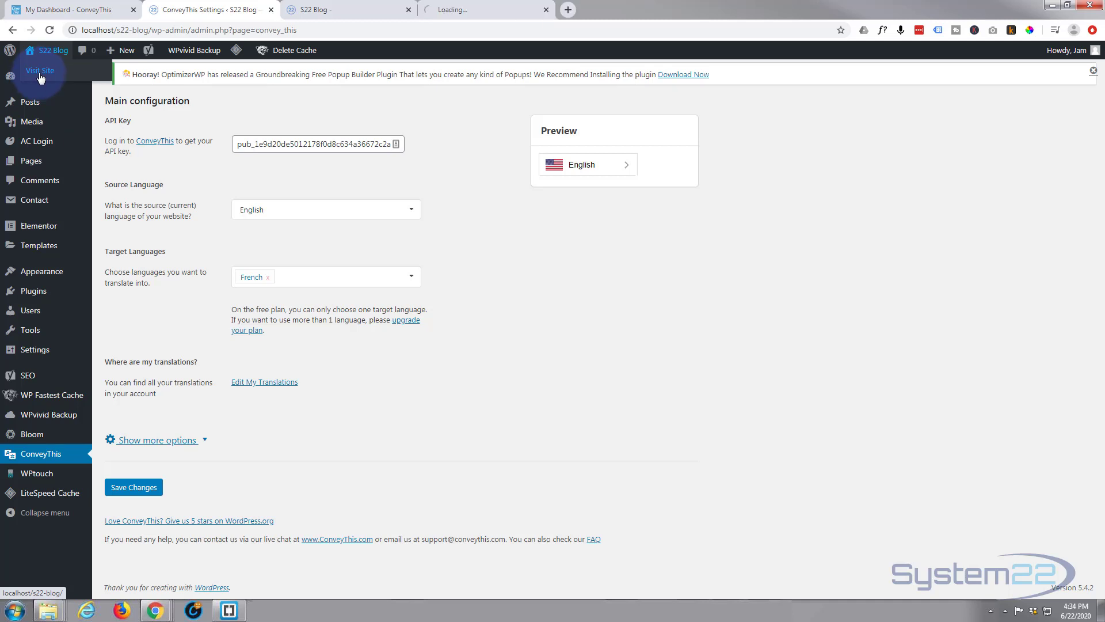
click(408, 10)
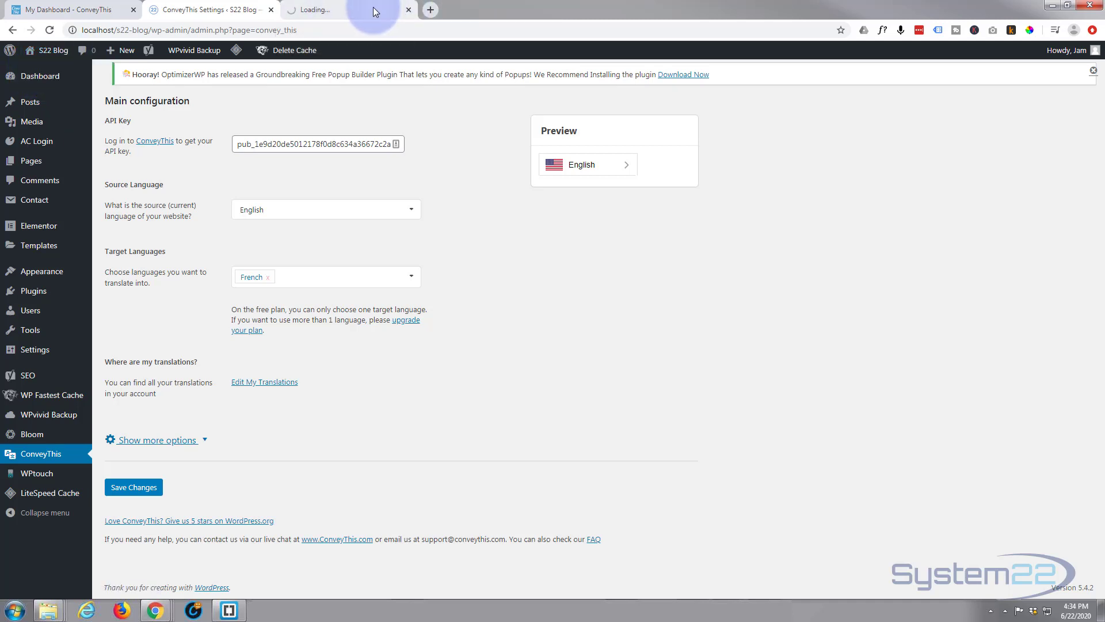
click(372, 11)
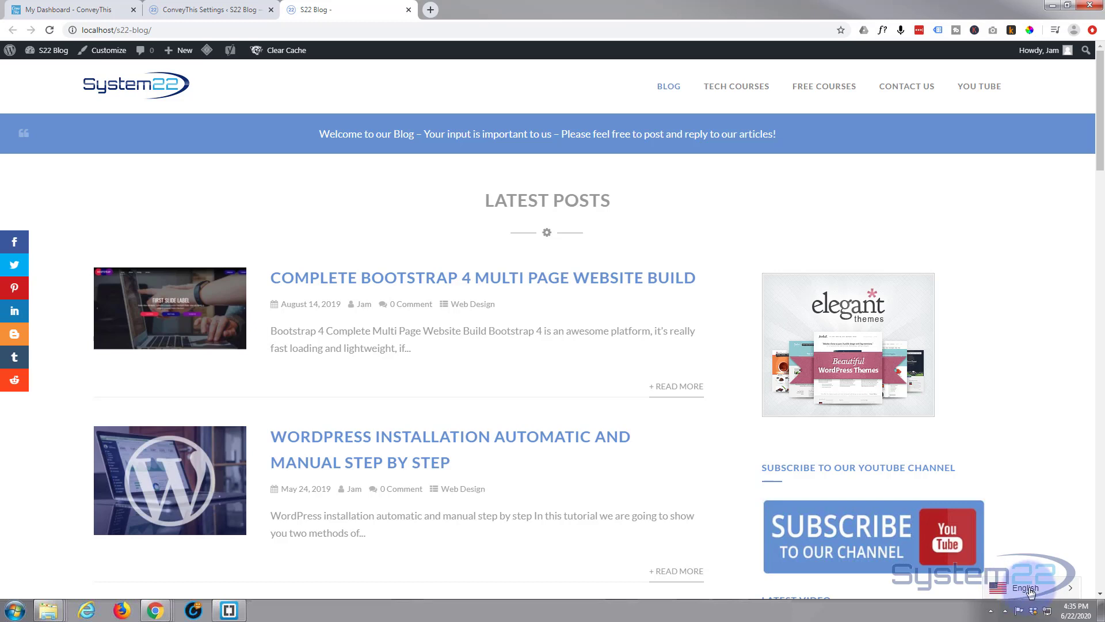
click(1030, 590)
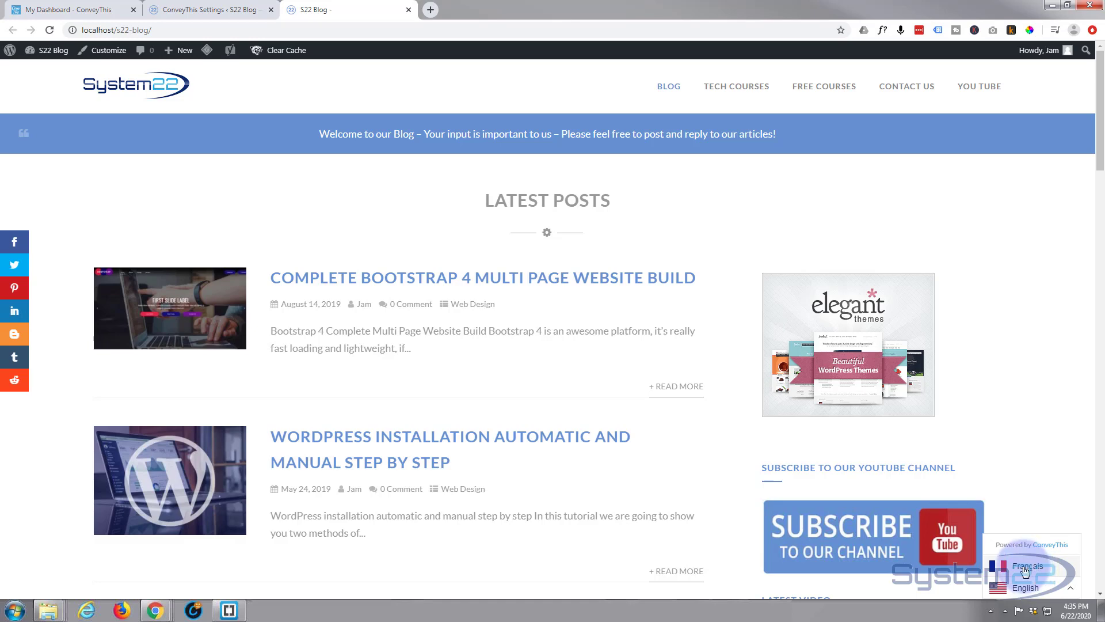
Step: Choose Français, dismiss the Google Translate prompt, and open the French WordPress installation article
click(1025, 567)
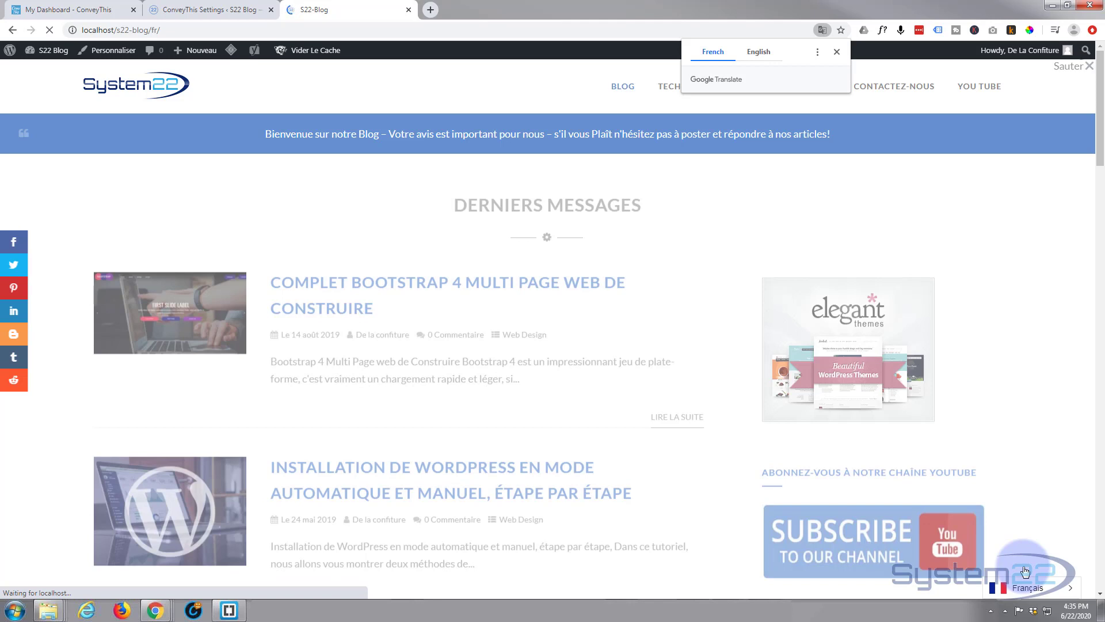
click(835, 53)
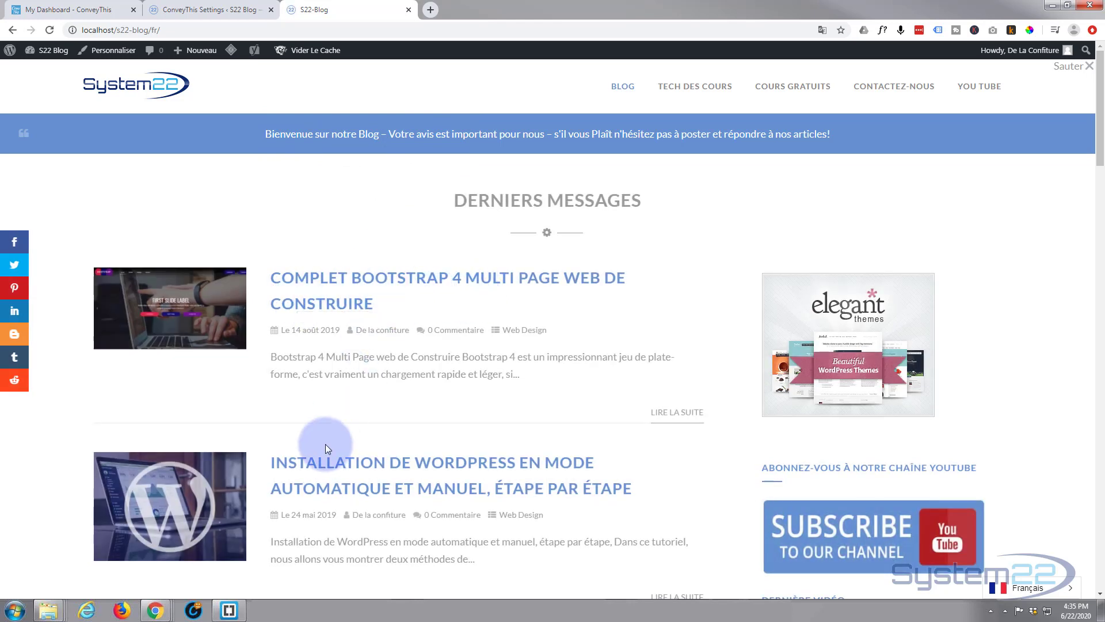
scroll(326, 444, down, 2)
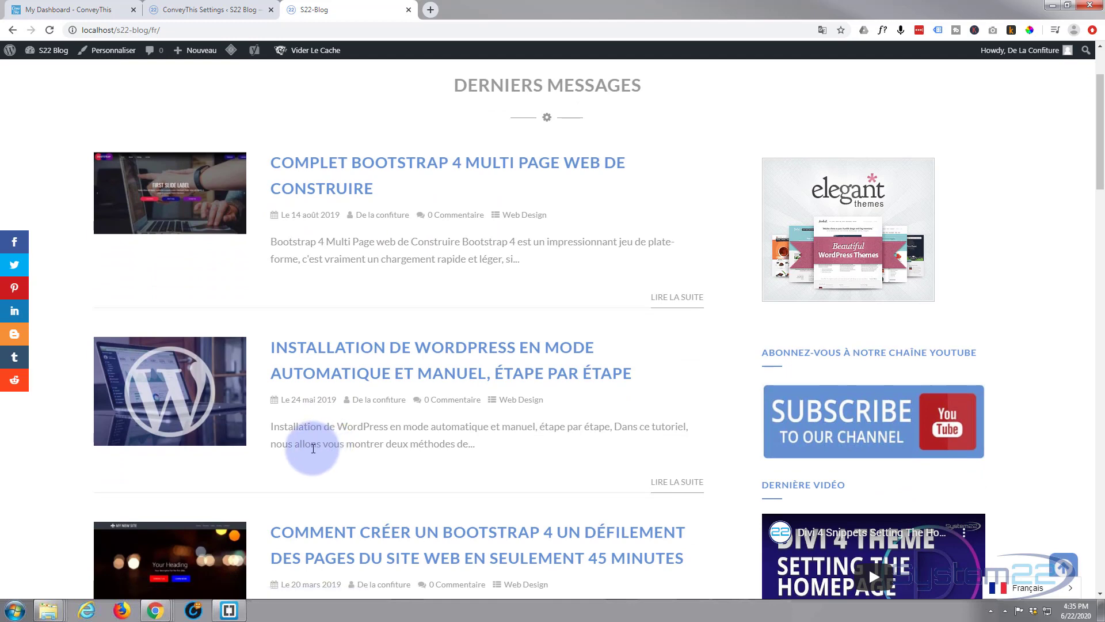
scroll(285, 433, down, 1)
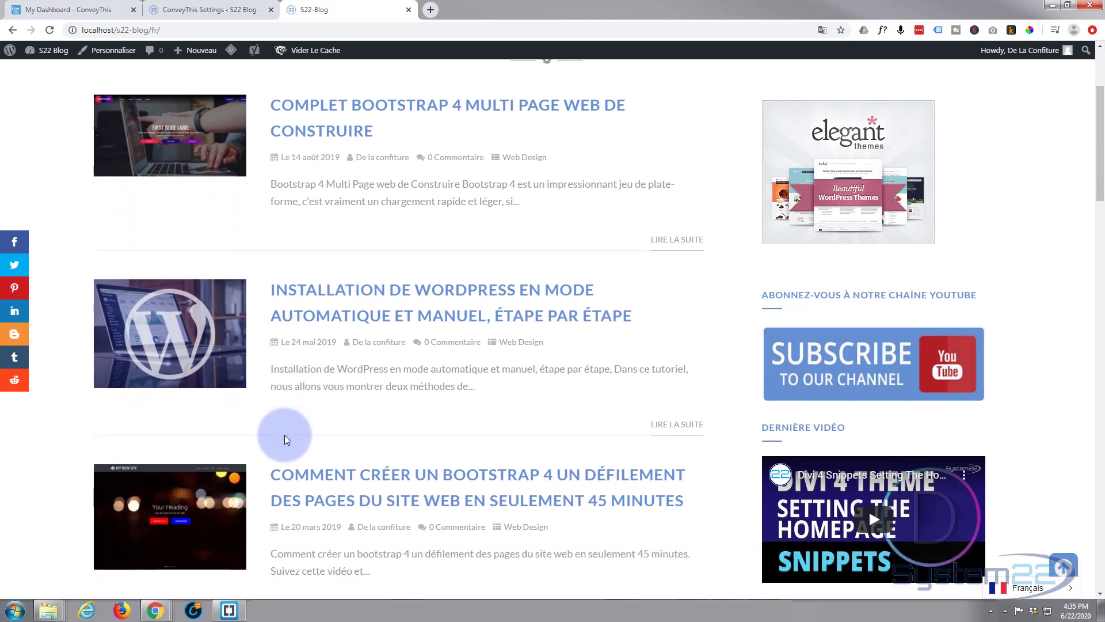
scroll(284, 437, up, 3)
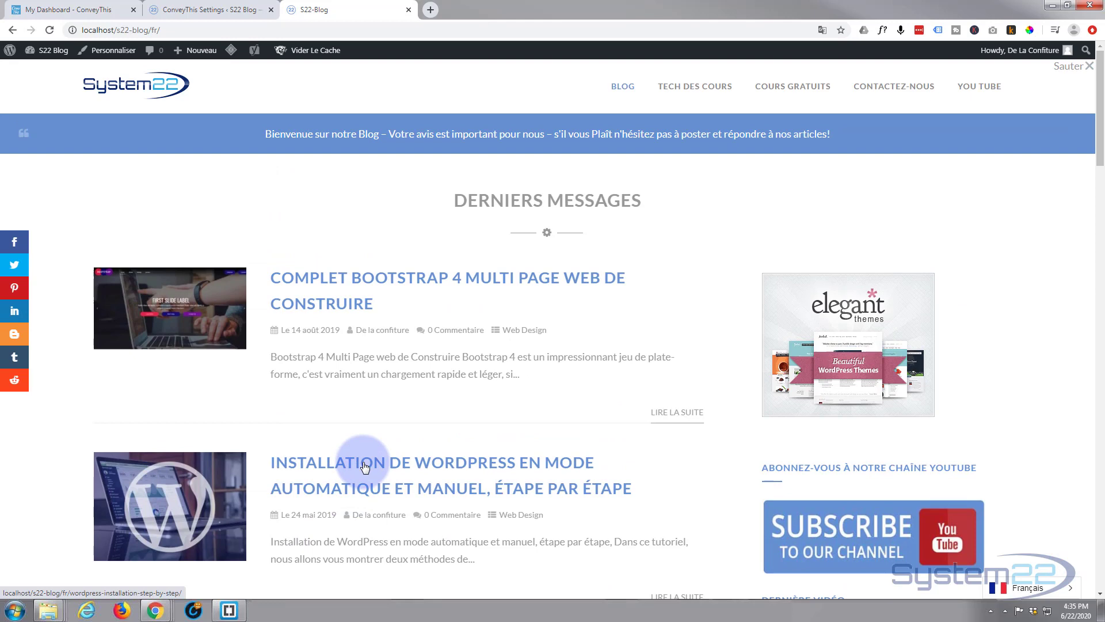
click(364, 464)
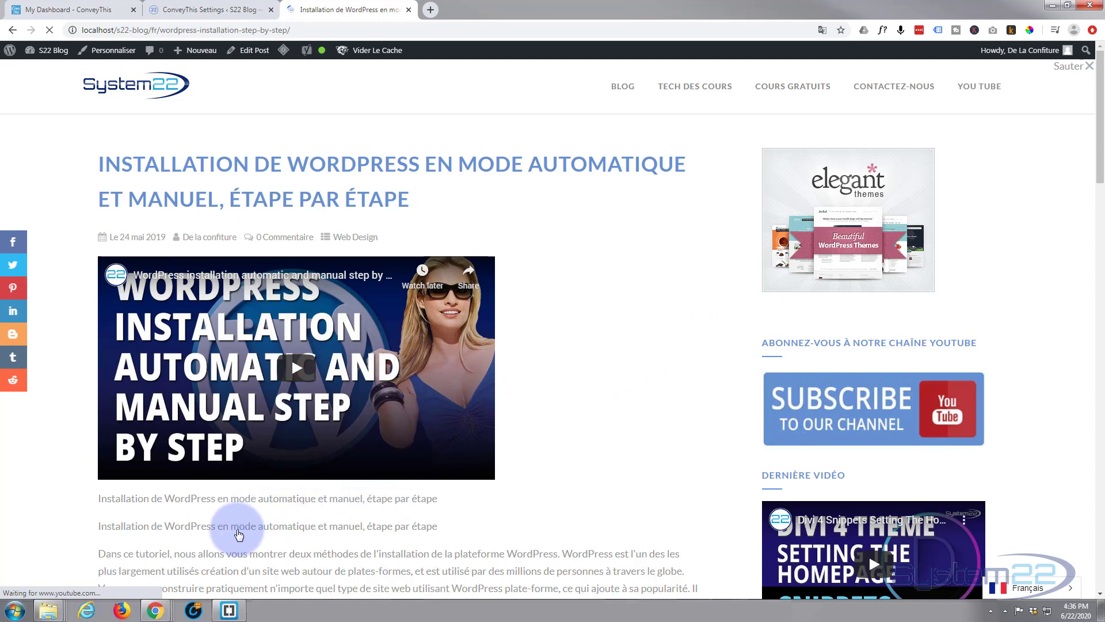
Step: Scroll through the French 'Installation de WordPress' article
scroll(239, 534, down, 8)
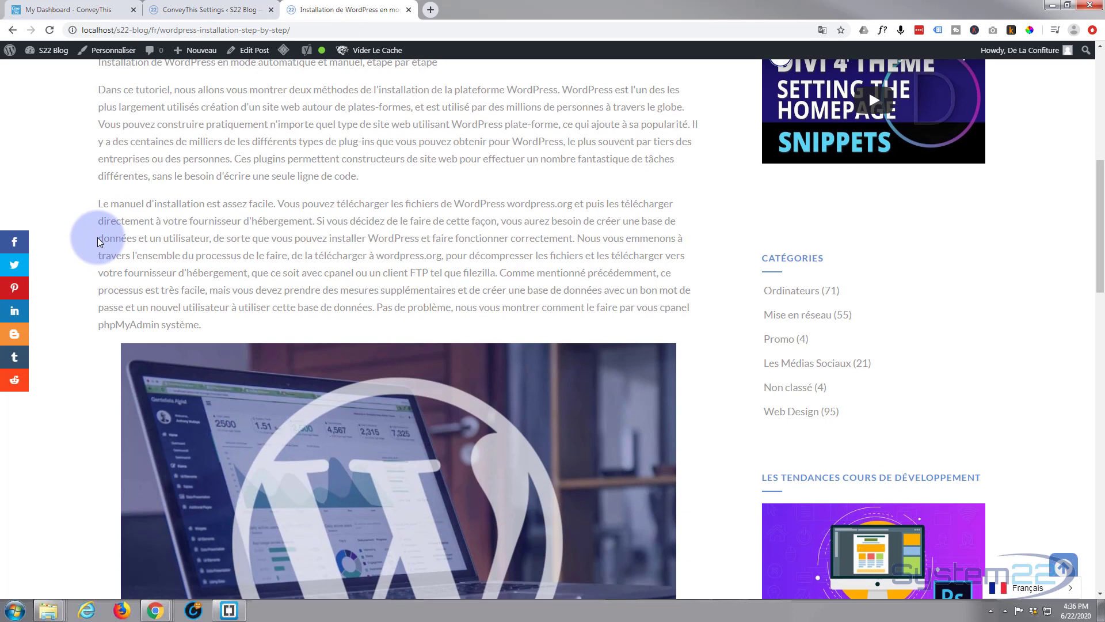
scroll(99, 236, up, 1)
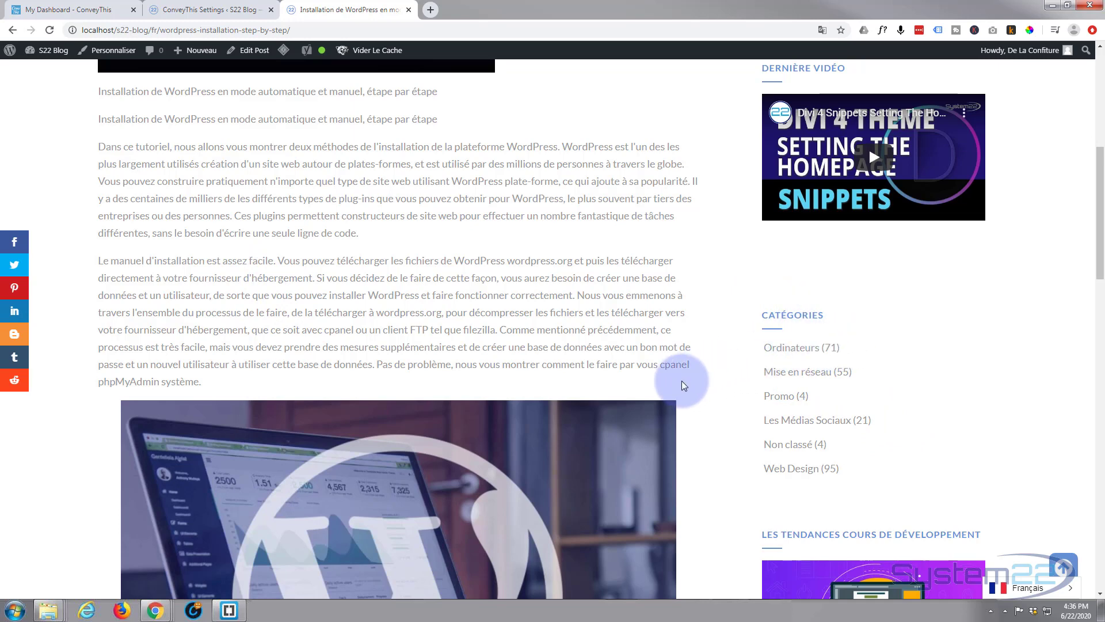
scroll(823, 504, up, 6)
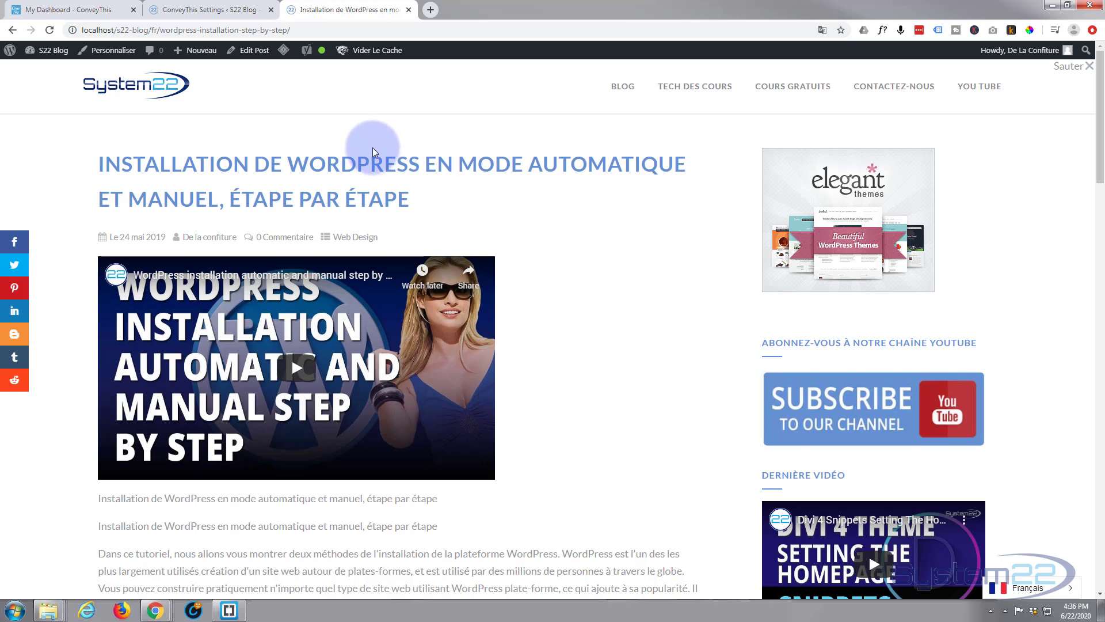
Step: Pick English in the ConveyThis language switcher and scroll through the English installation post
click(1027, 587)
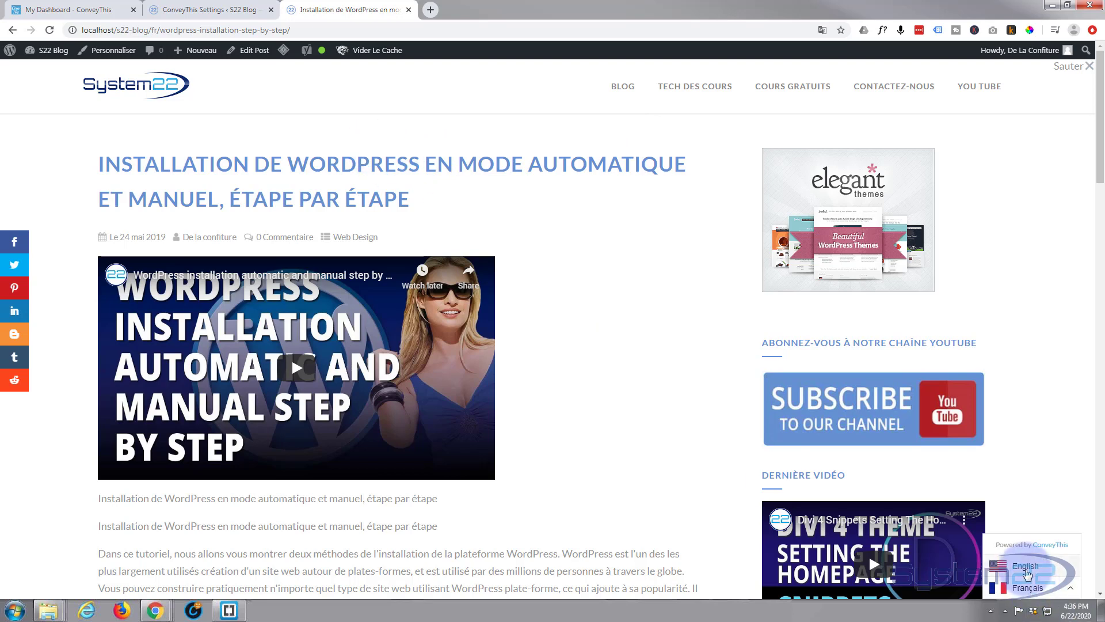
click(1027, 571)
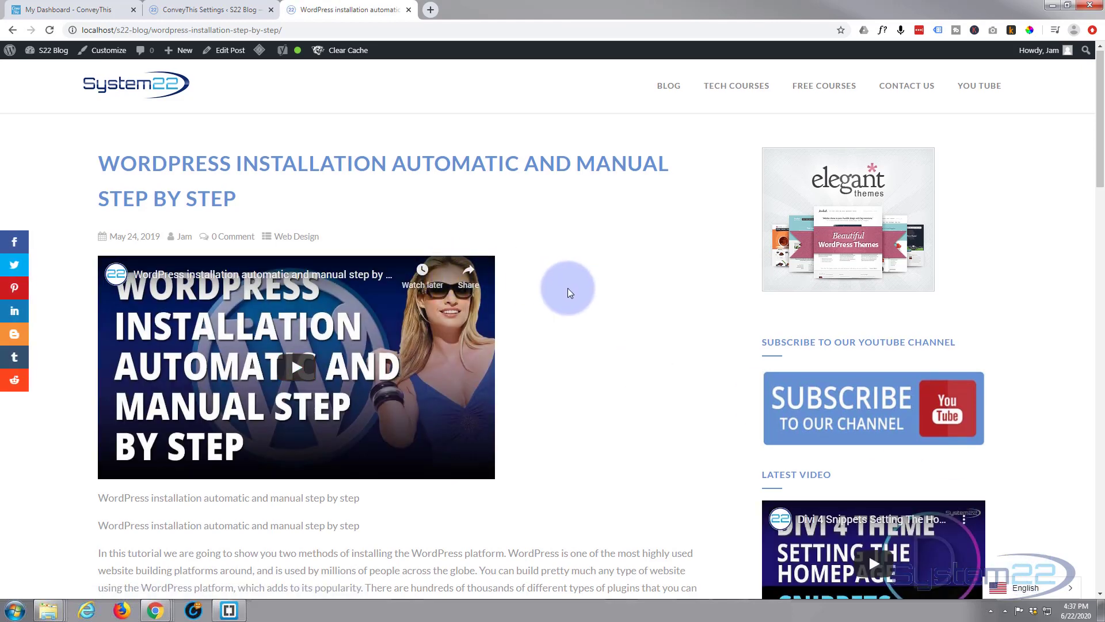
scroll(568, 293, down, 4)
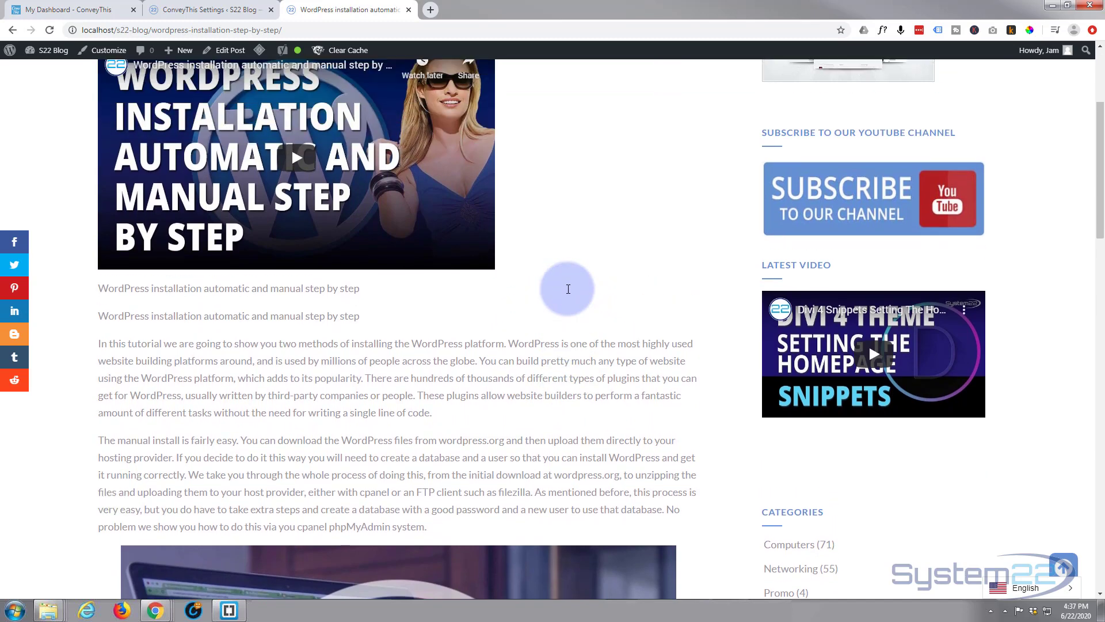
scroll(568, 289, up, 4)
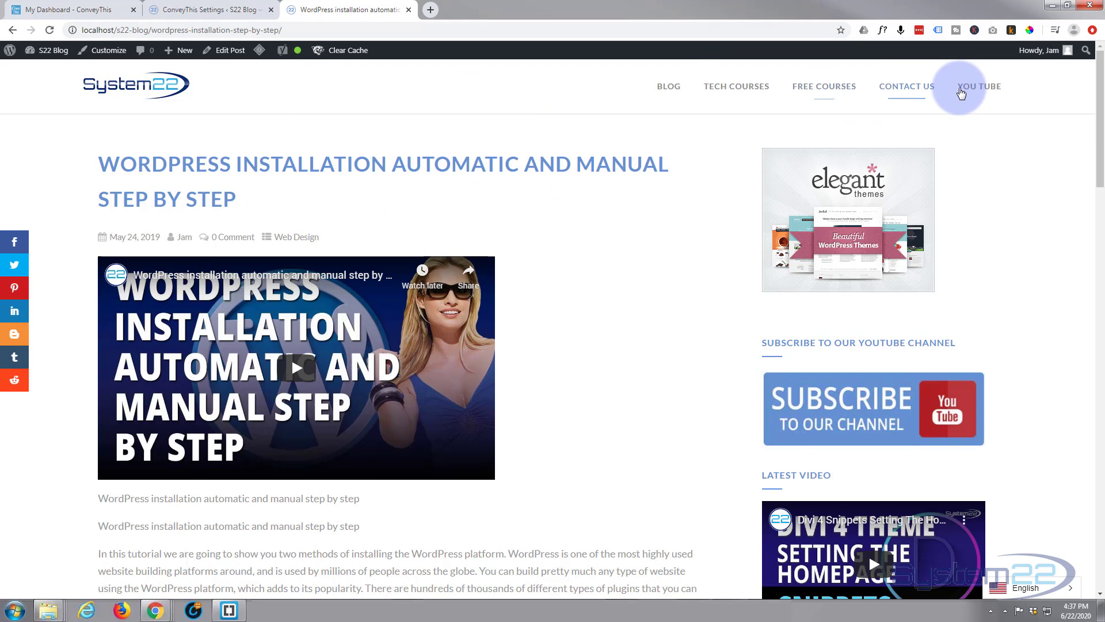
scroll(653, 283, down, 1)
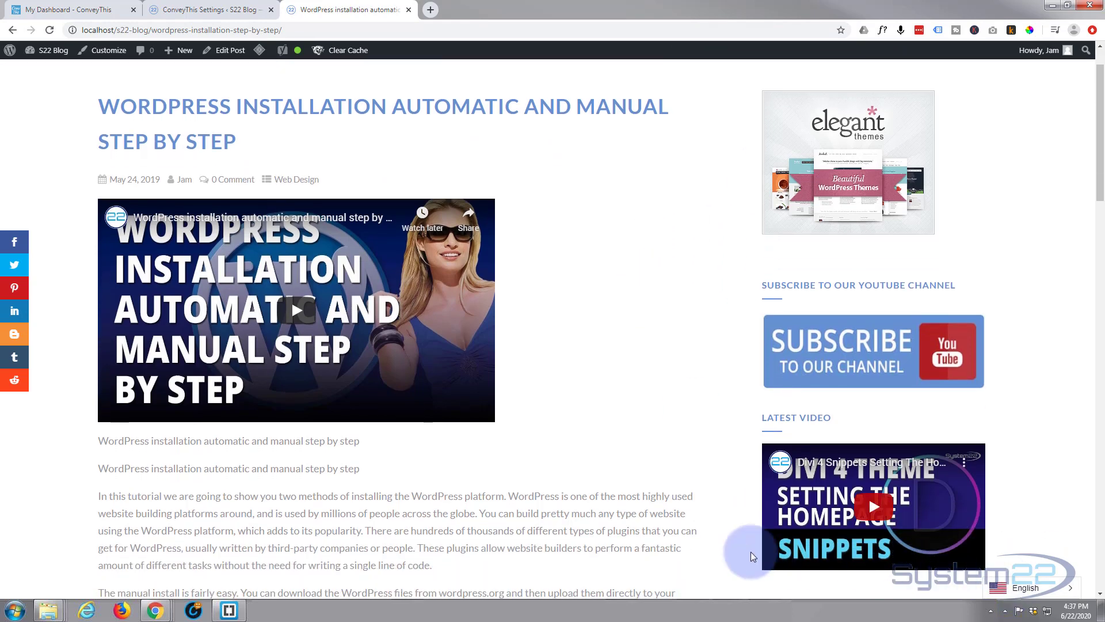
scroll(604, 370, up, 1)
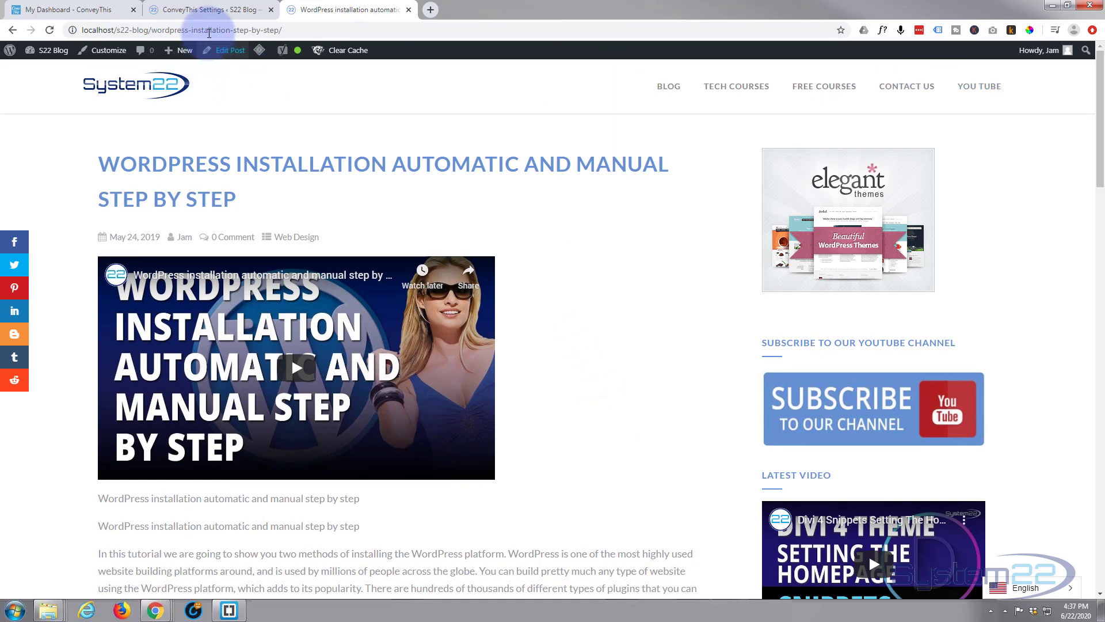
Step: Return to ConveyThis settings and expand 'Show more options' to view redirection and media translation settings
click(203, 12)
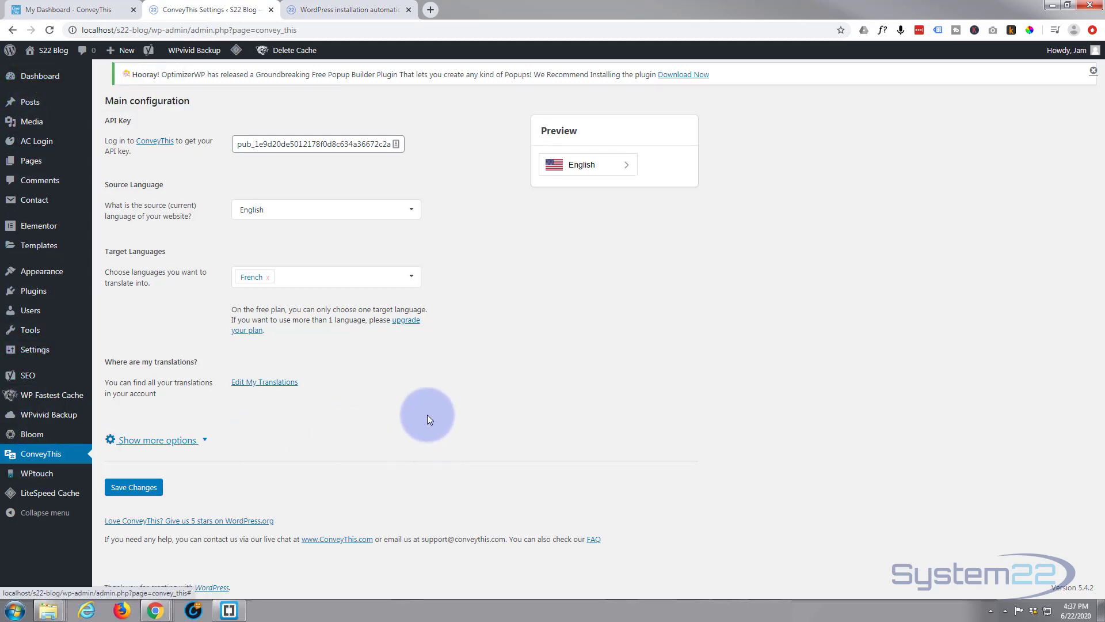
click(152, 442)
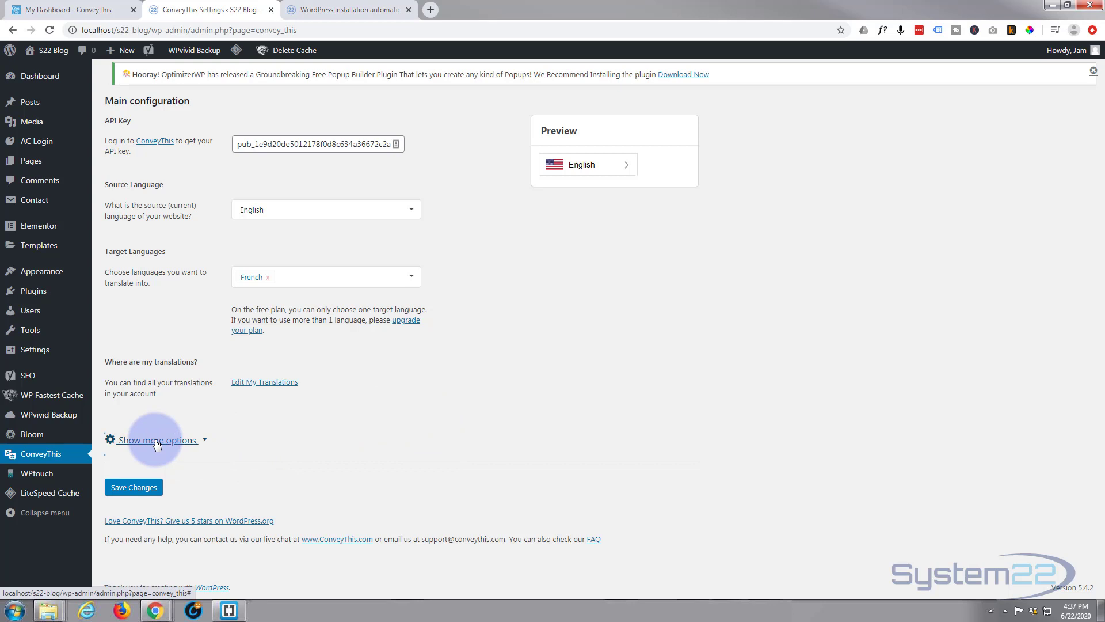
scroll(460, 413, down, 2)
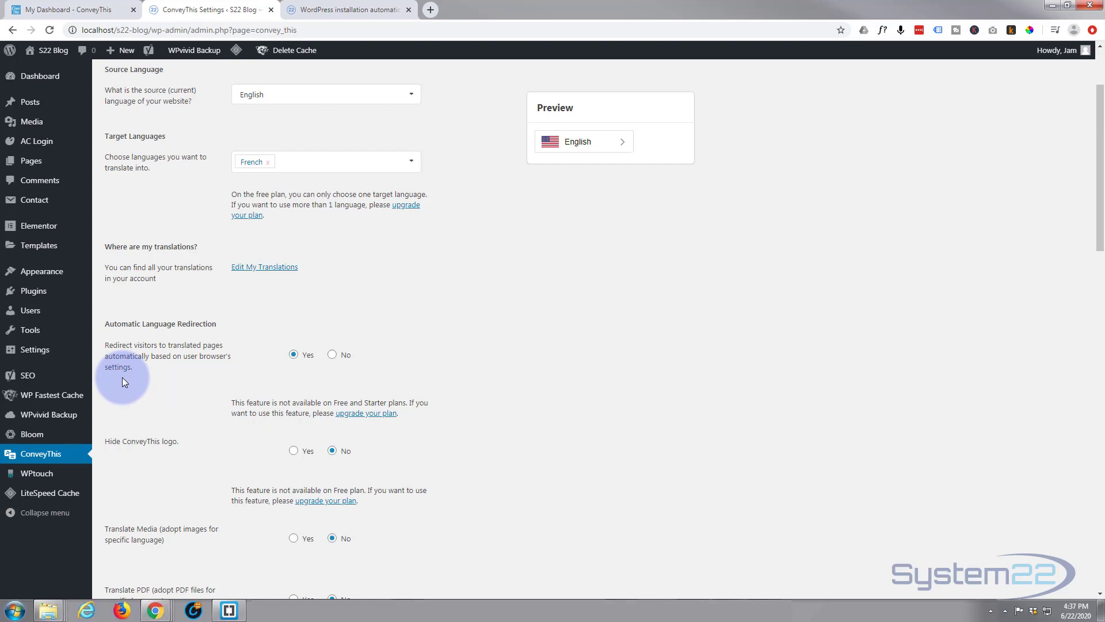
scroll(269, 372, down, 2)
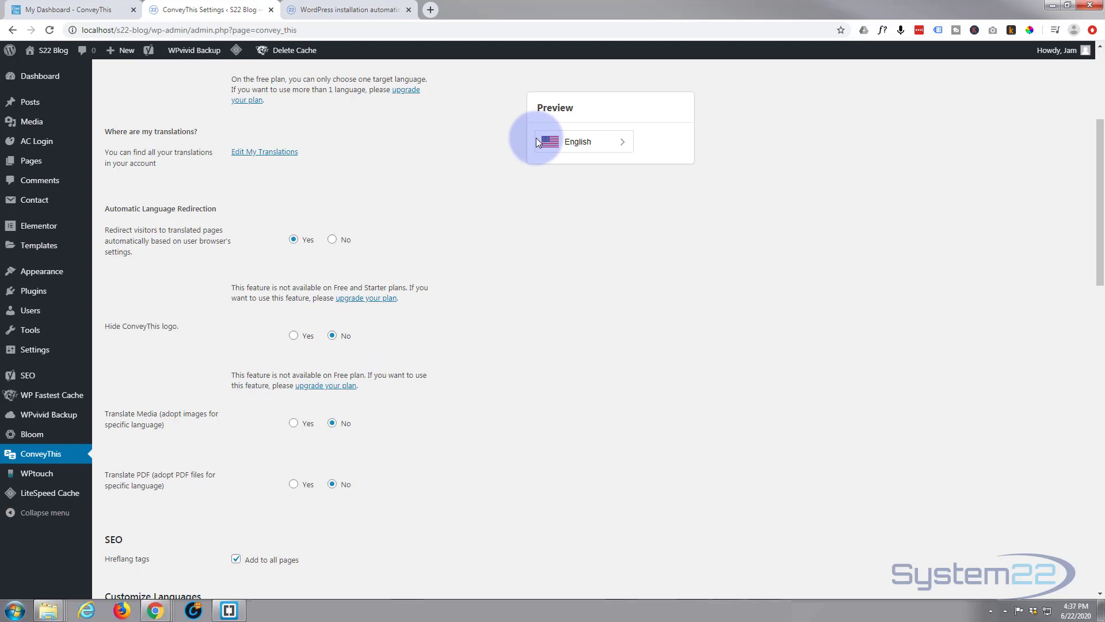
scroll(262, 325, down, 1)
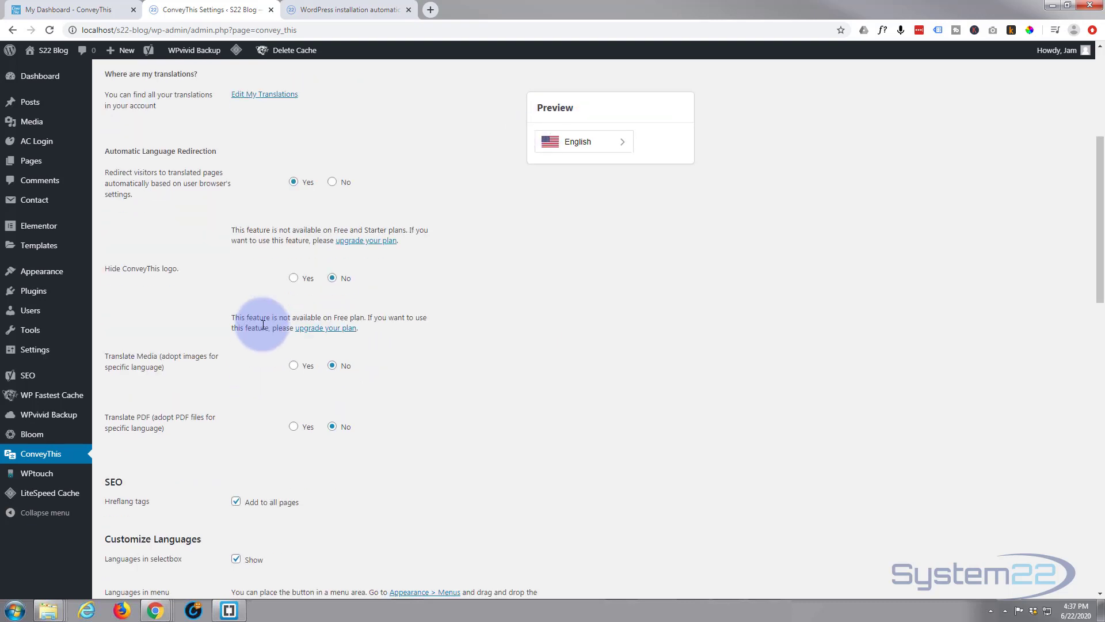
scroll(263, 325, down, 1)
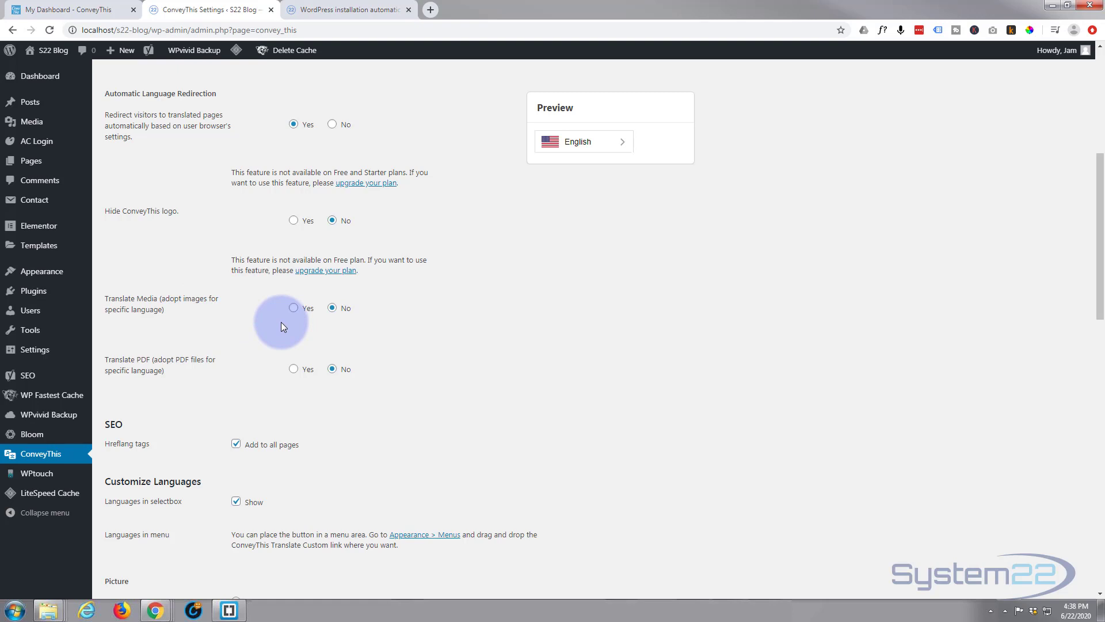
scroll(281, 327, down, 1)
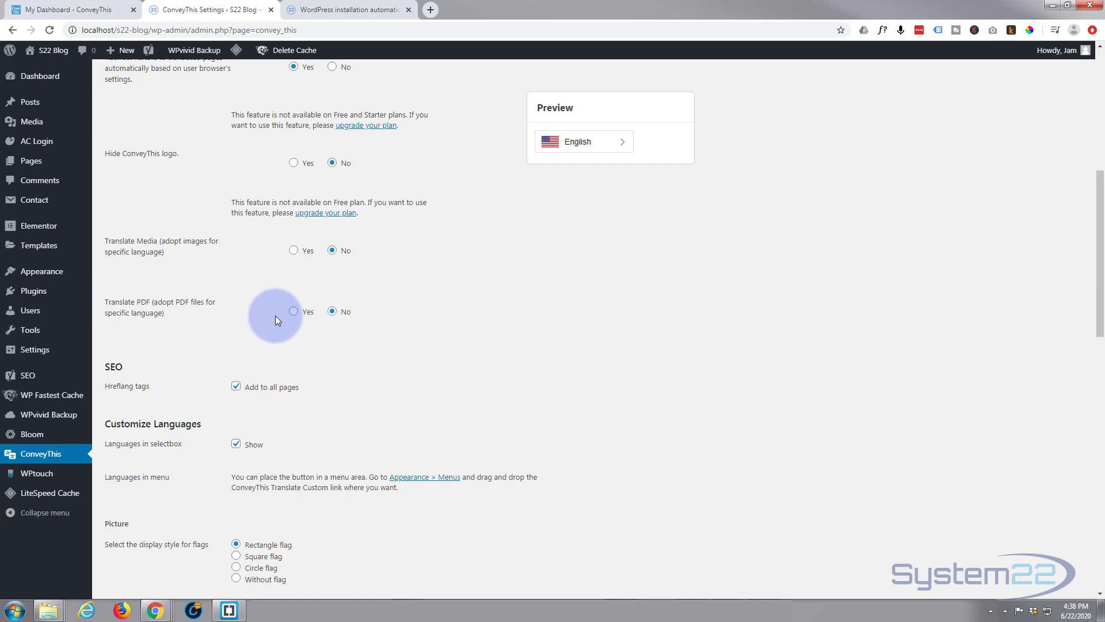
scroll(267, 316, down, 1)
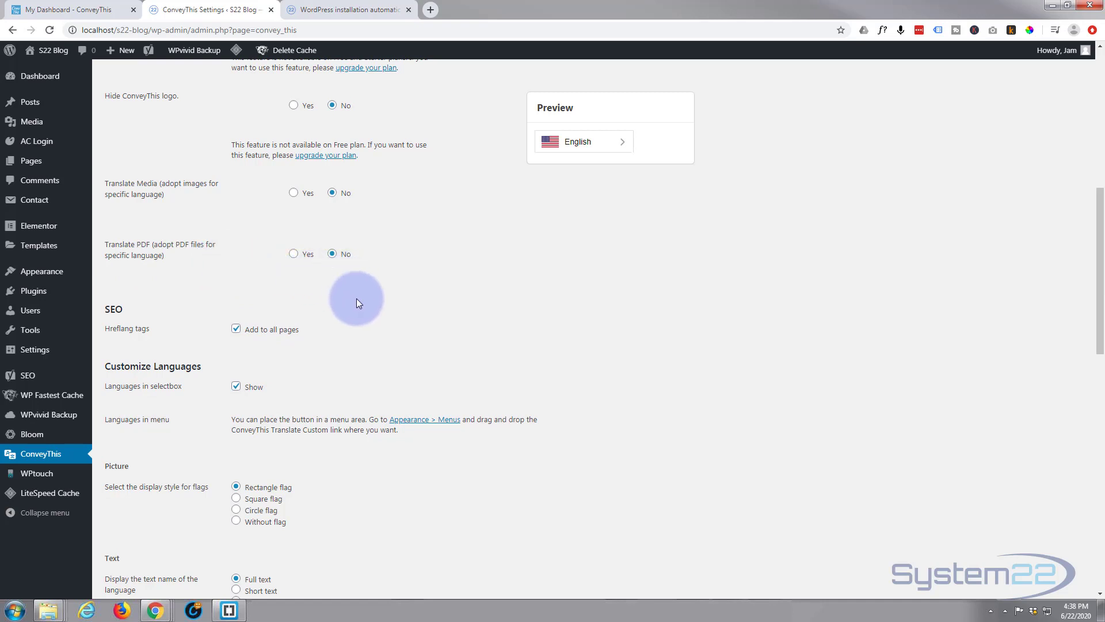
scroll(356, 298, down, 1)
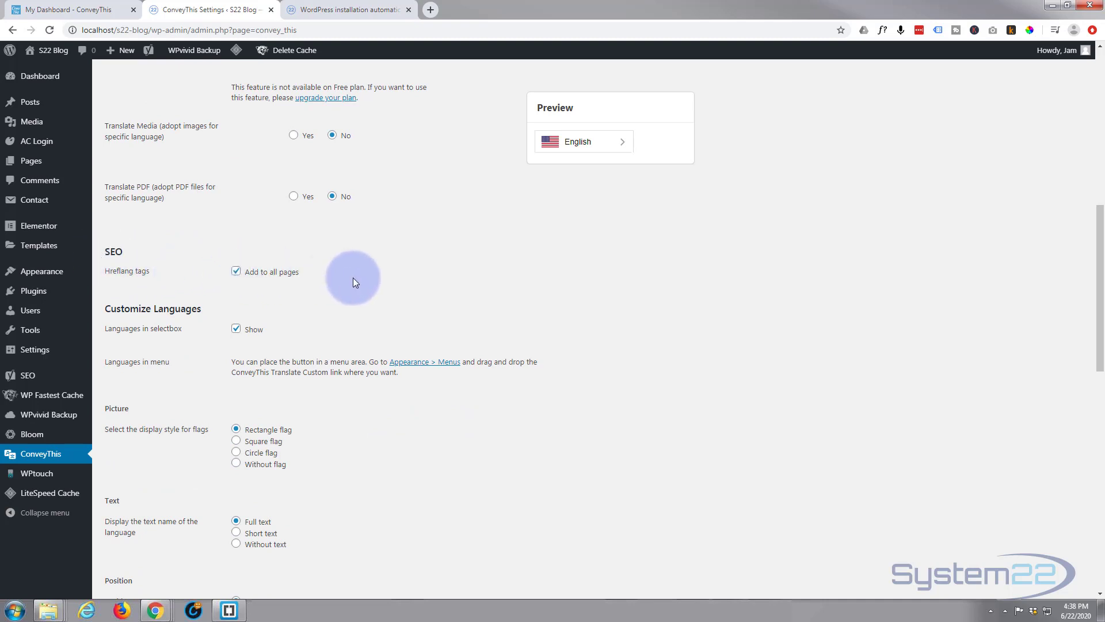
scroll(352, 280, down, 1)
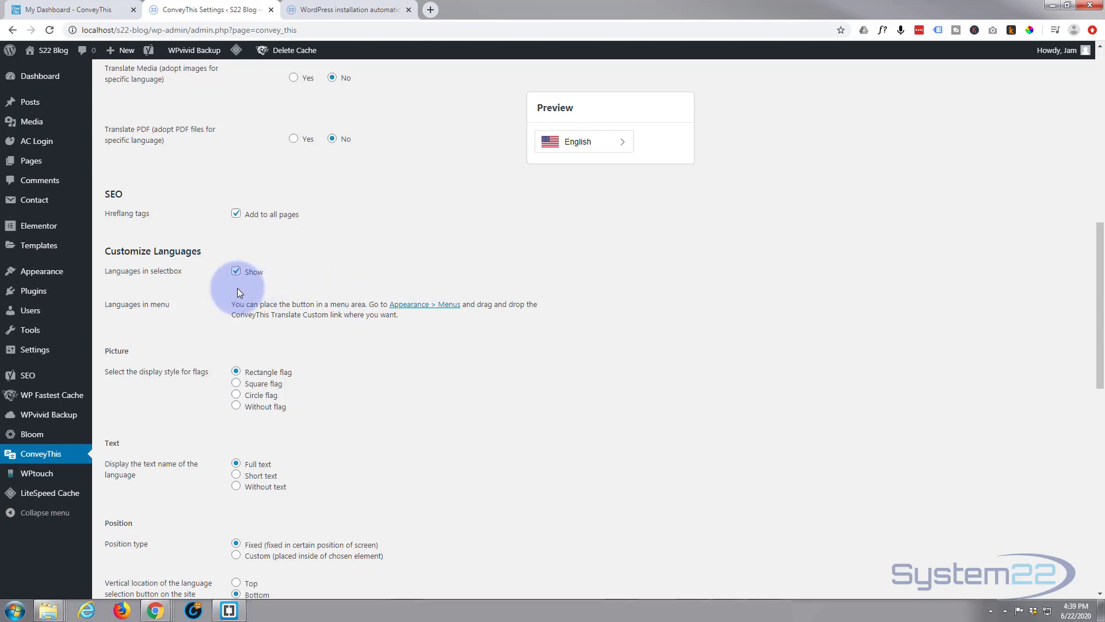
scroll(188, 328, down, 2)
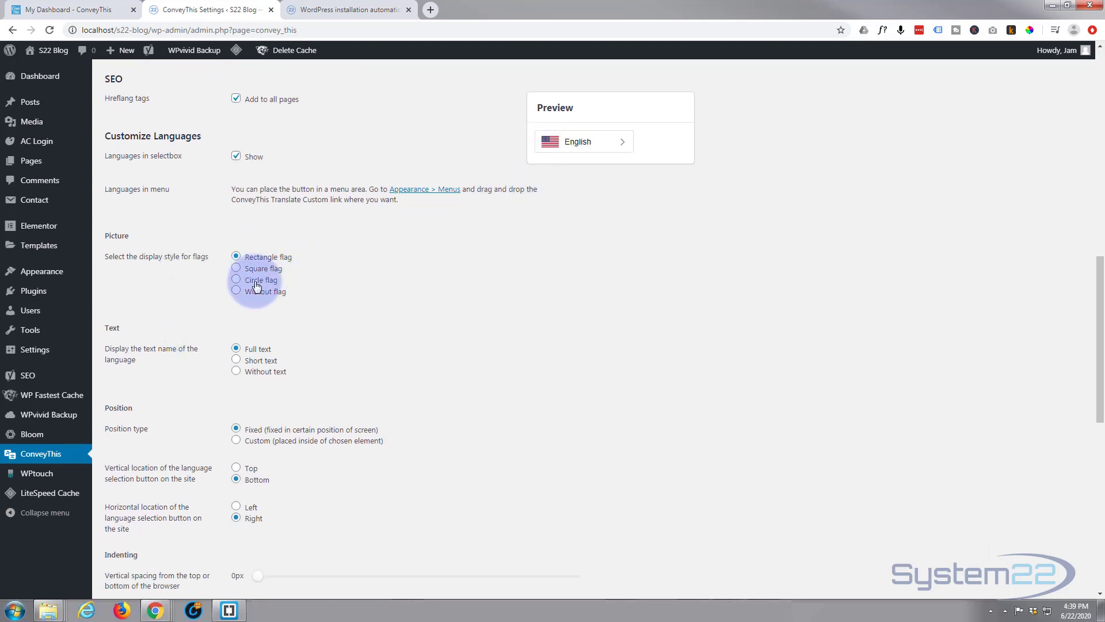
click(236, 280)
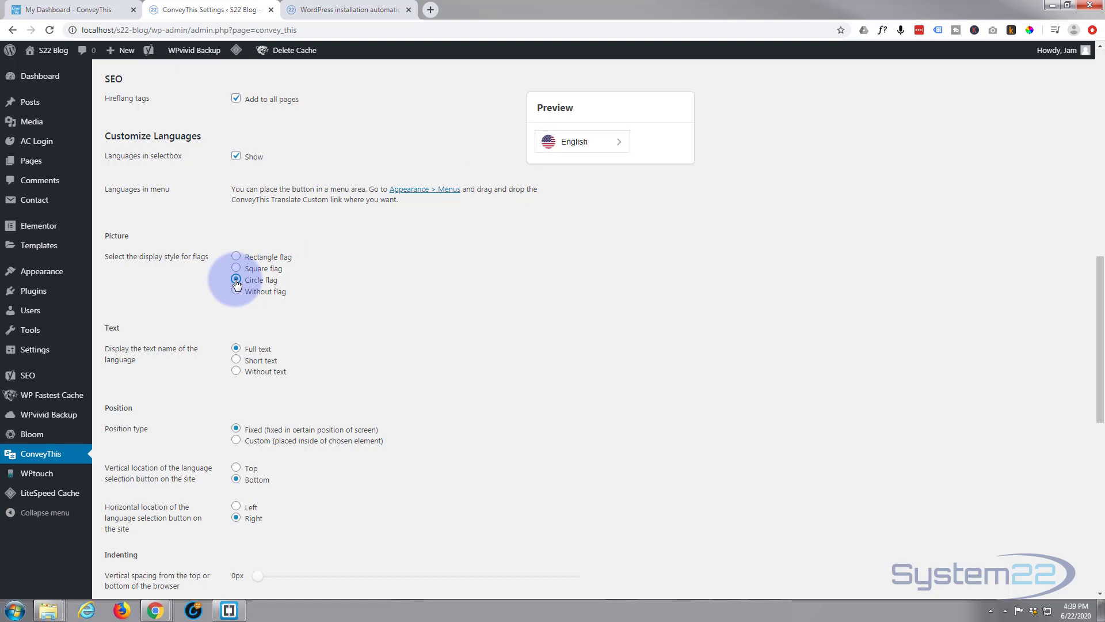
scroll(176, 282, down, 1)
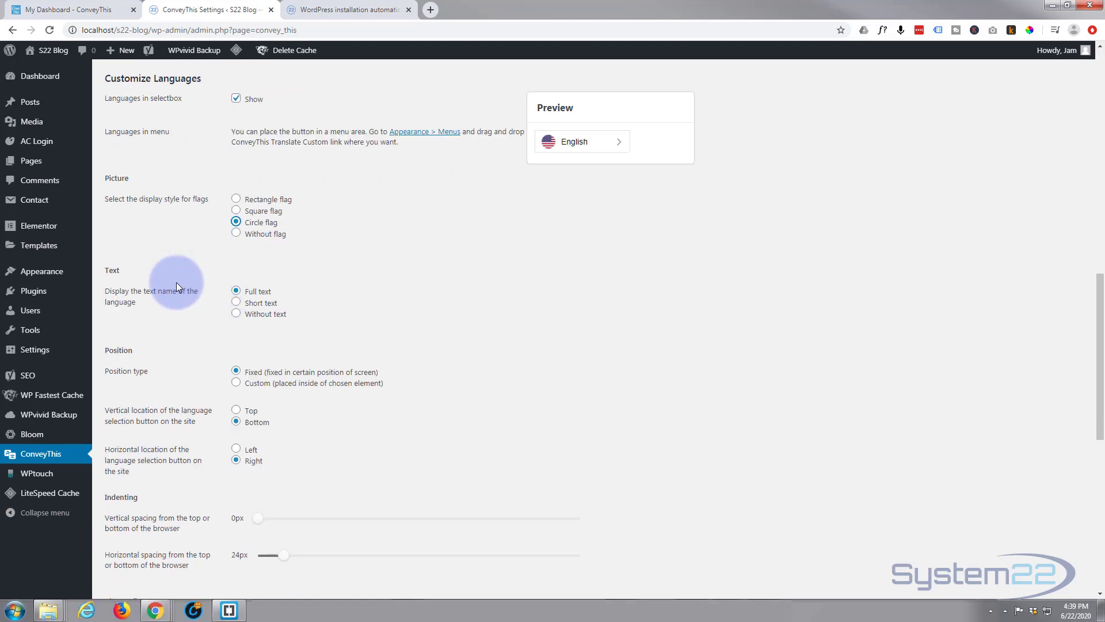
scroll(176, 282, down, 4)
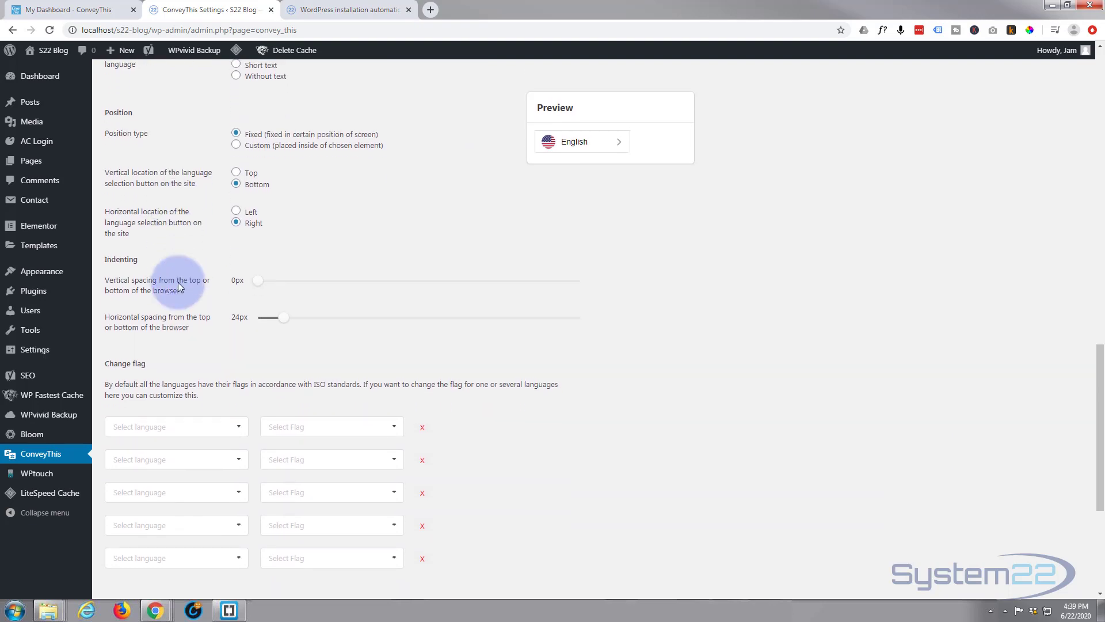
scroll(177, 282, down, 2)
click(172, 318)
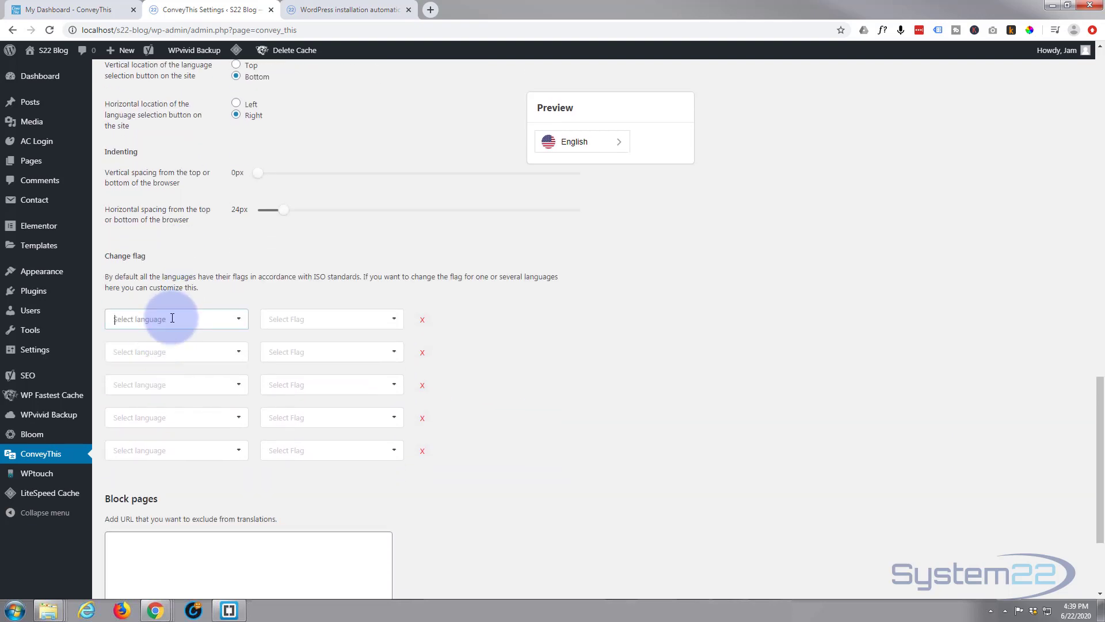
click(163, 340)
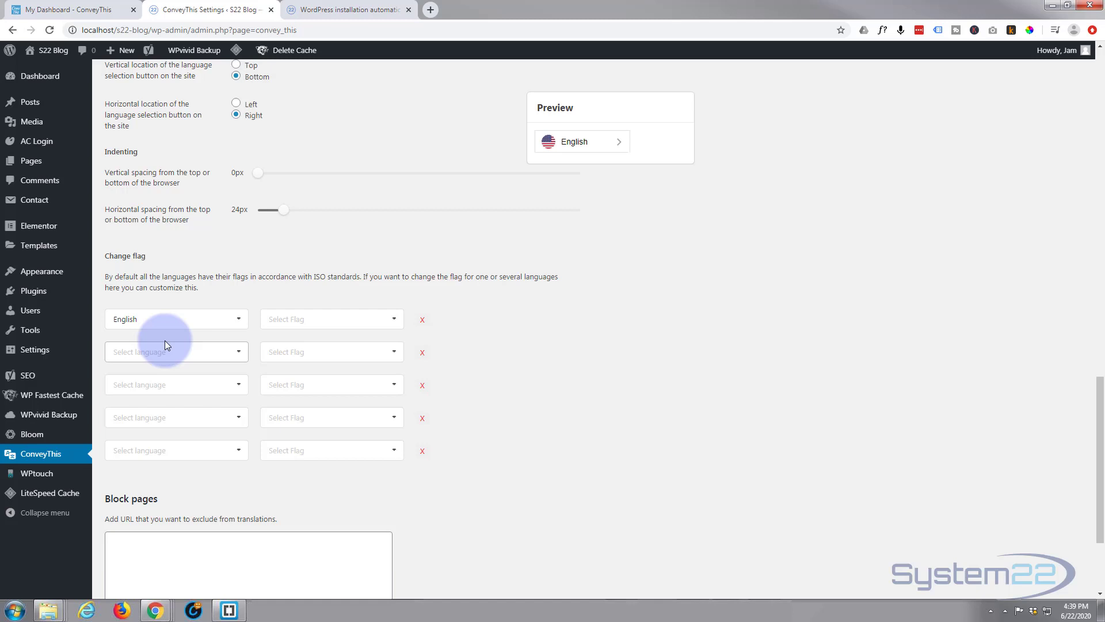
click(380, 319)
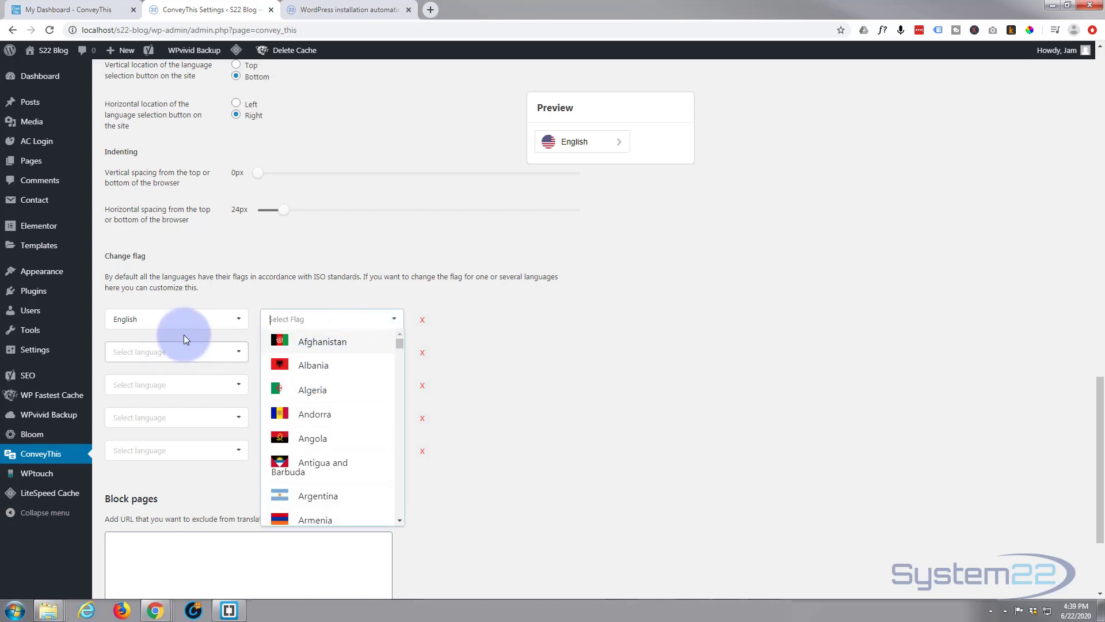
click(498, 312)
click(421, 320)
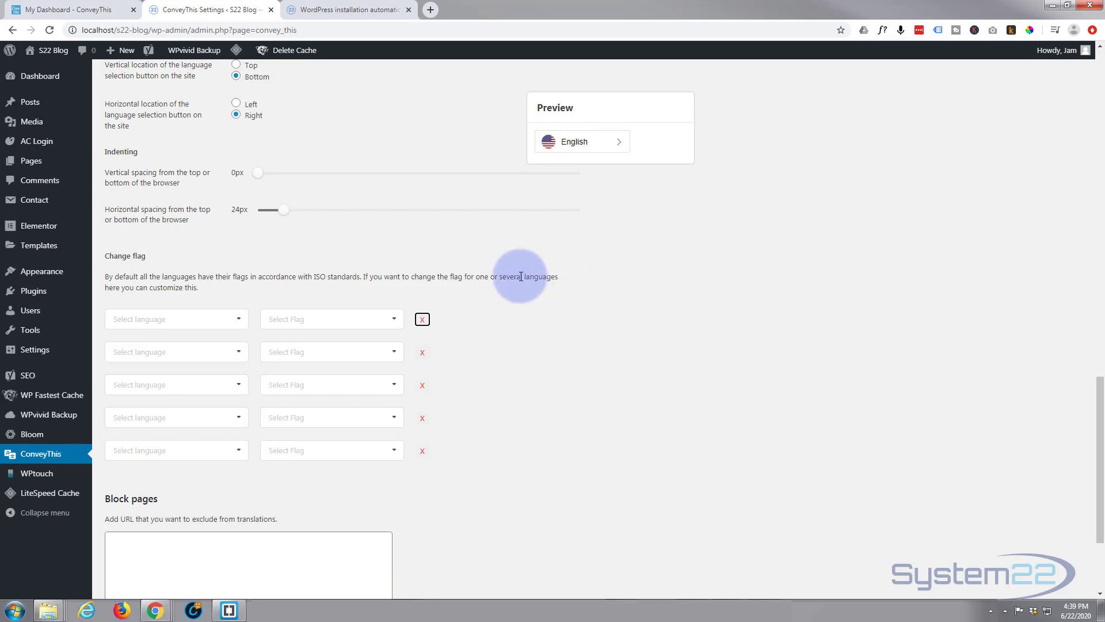
scroll(465, 284, down, 1)
scroll(465, 282, up, 4)
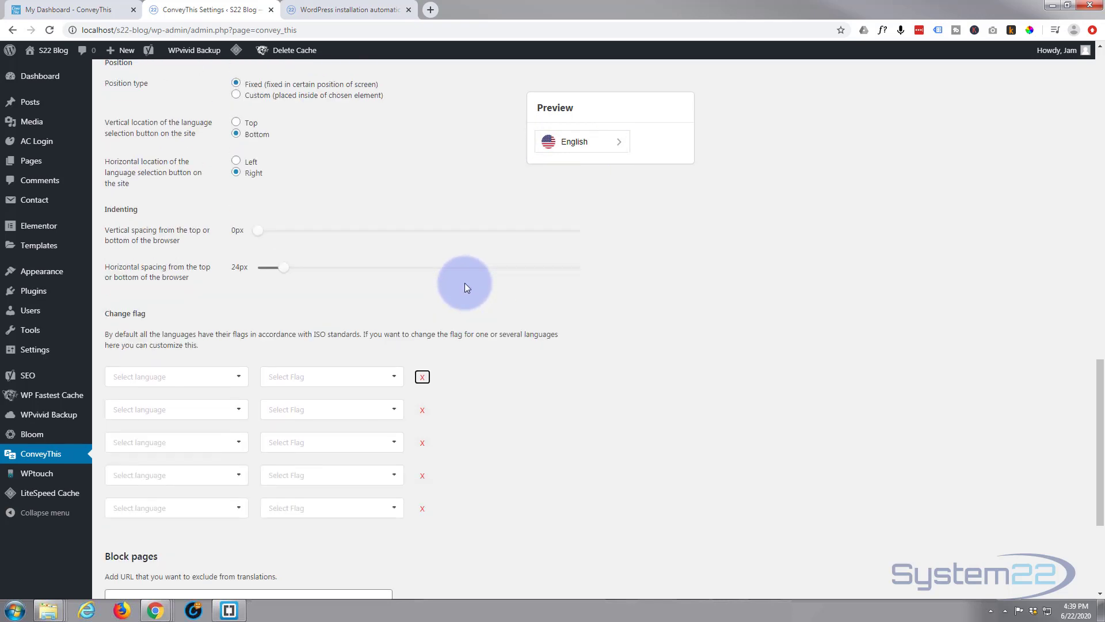
scroll(465, 282, up, 9)
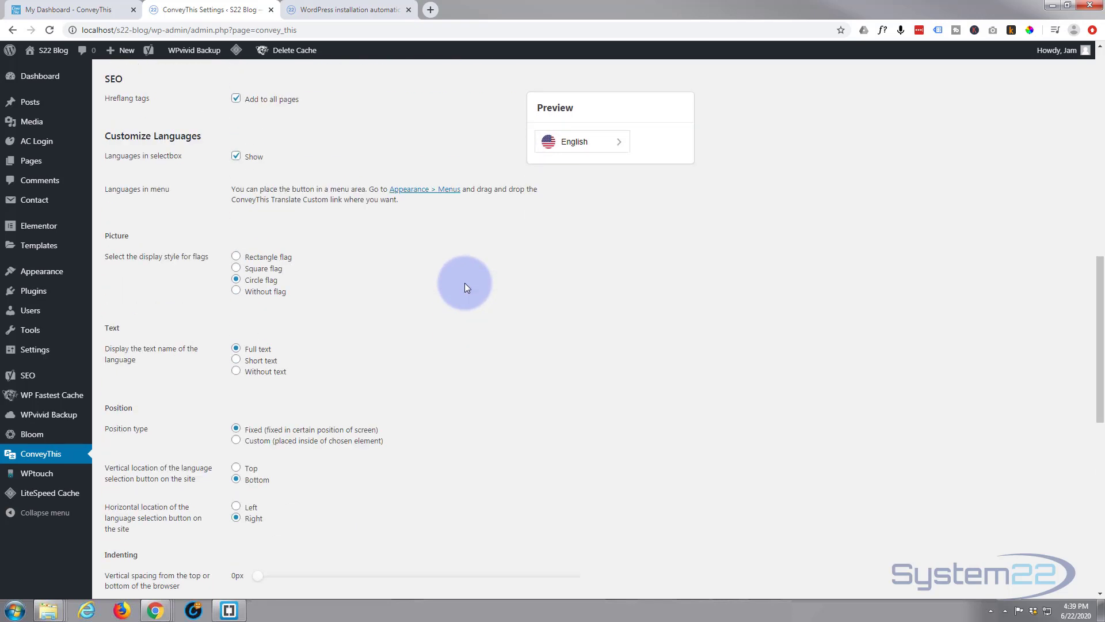
scroll(464, 282, up, 1)
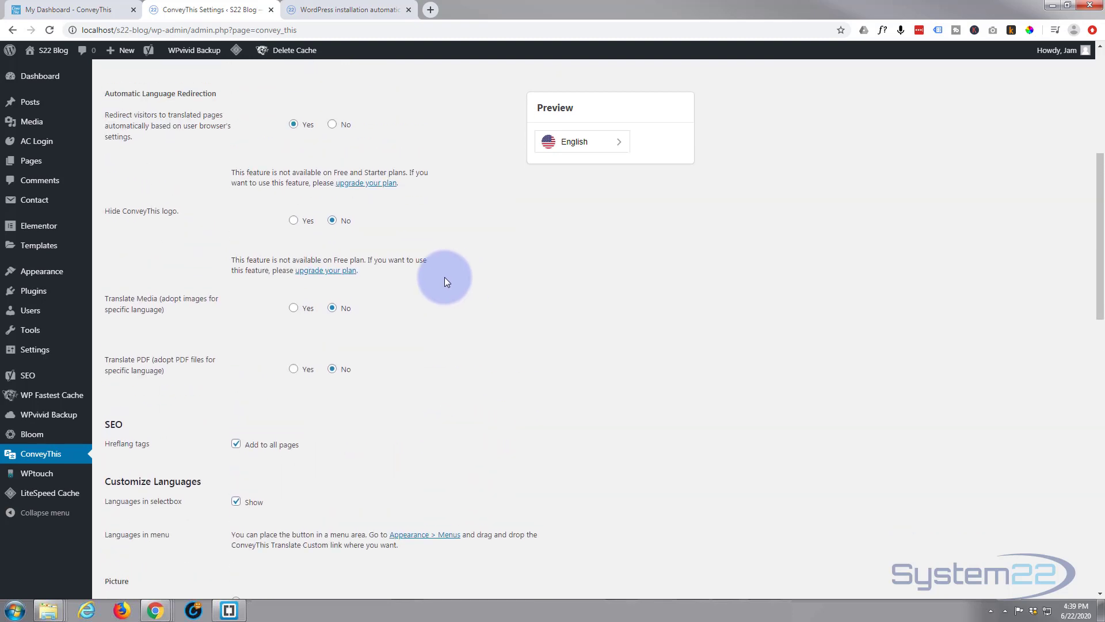
Step: In Appearance > Menus, select the ConveyThis English and French language links
mouse_move(52, 273)
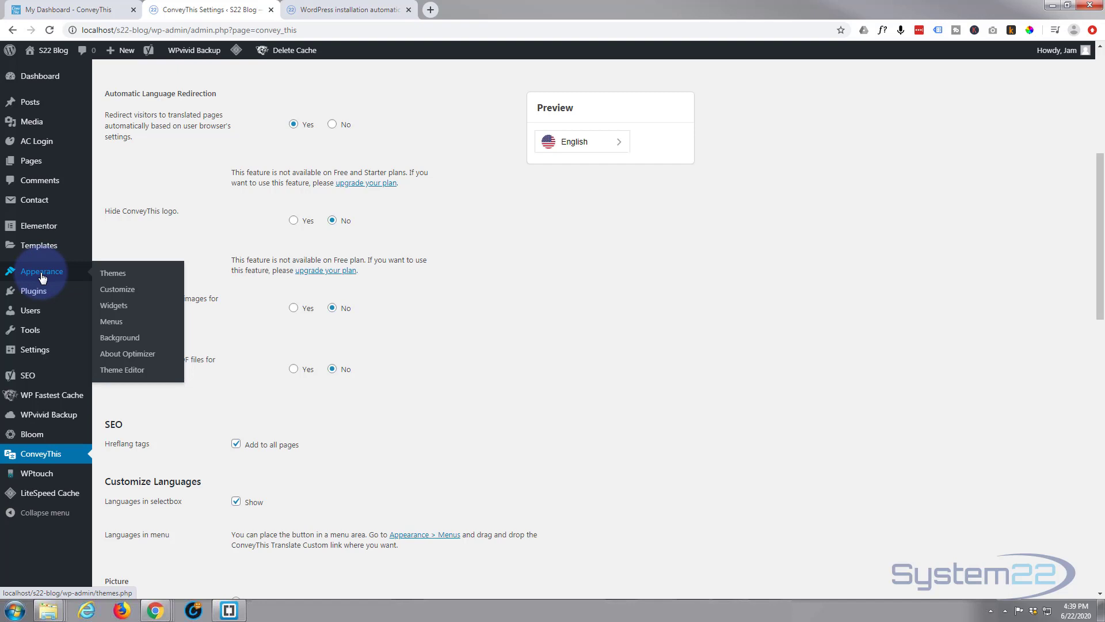
click(119, 325)
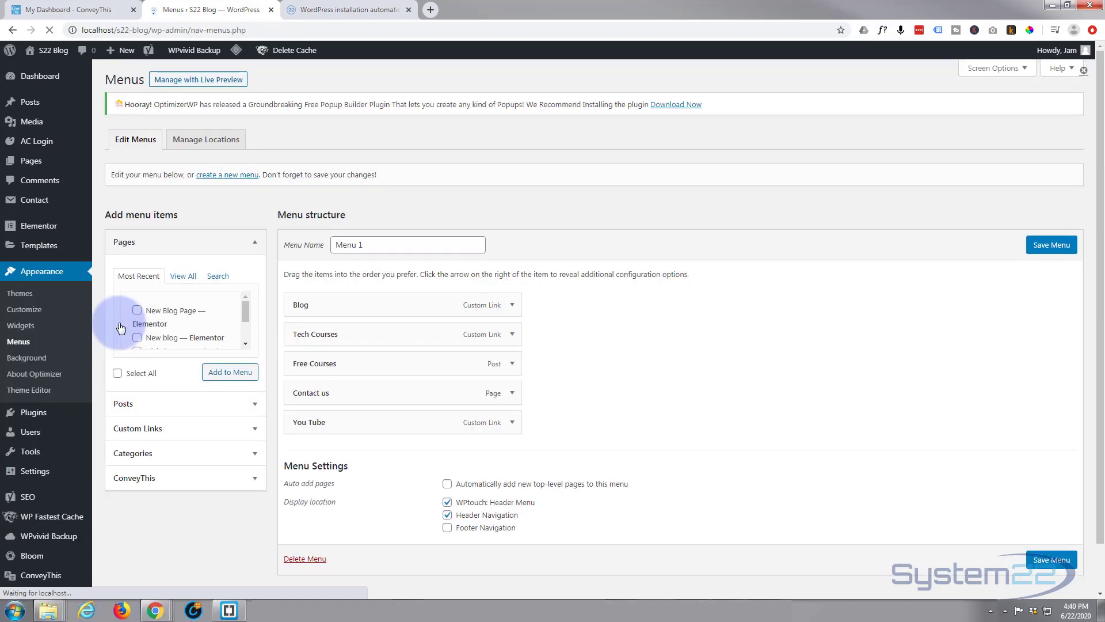
scroll(216, 260, down, 1)
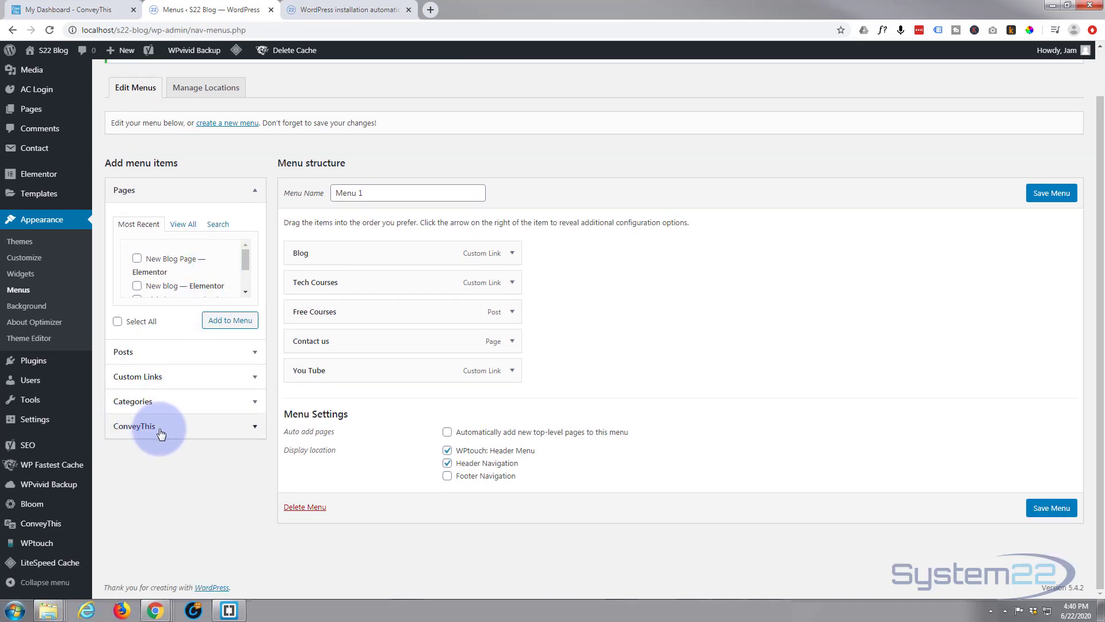
click(210, 432)
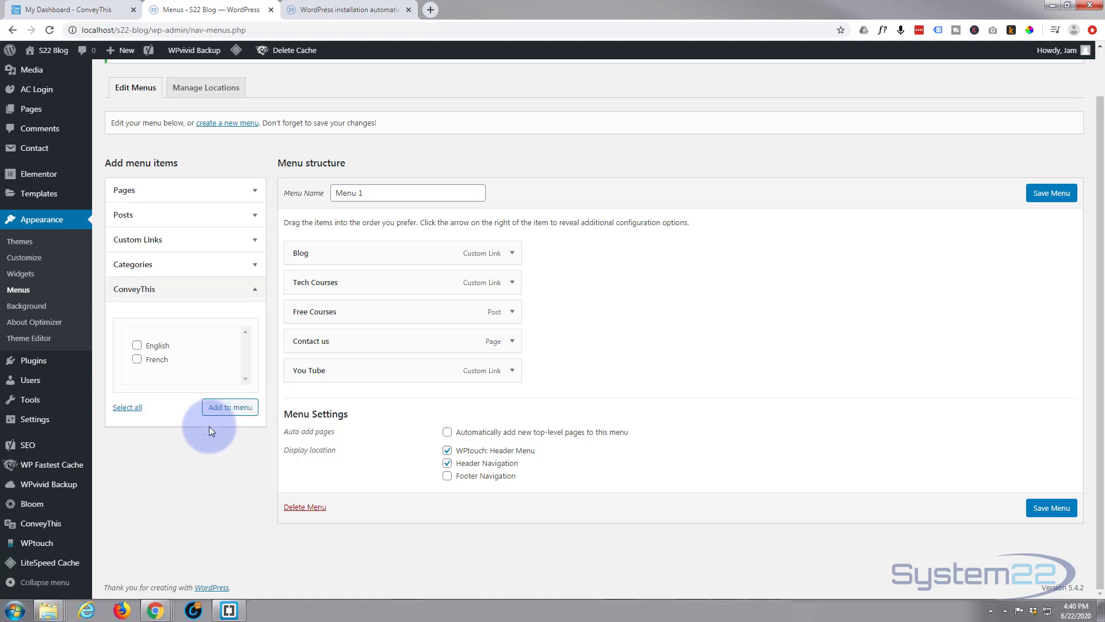
click(136, 346)
click(137, 359)
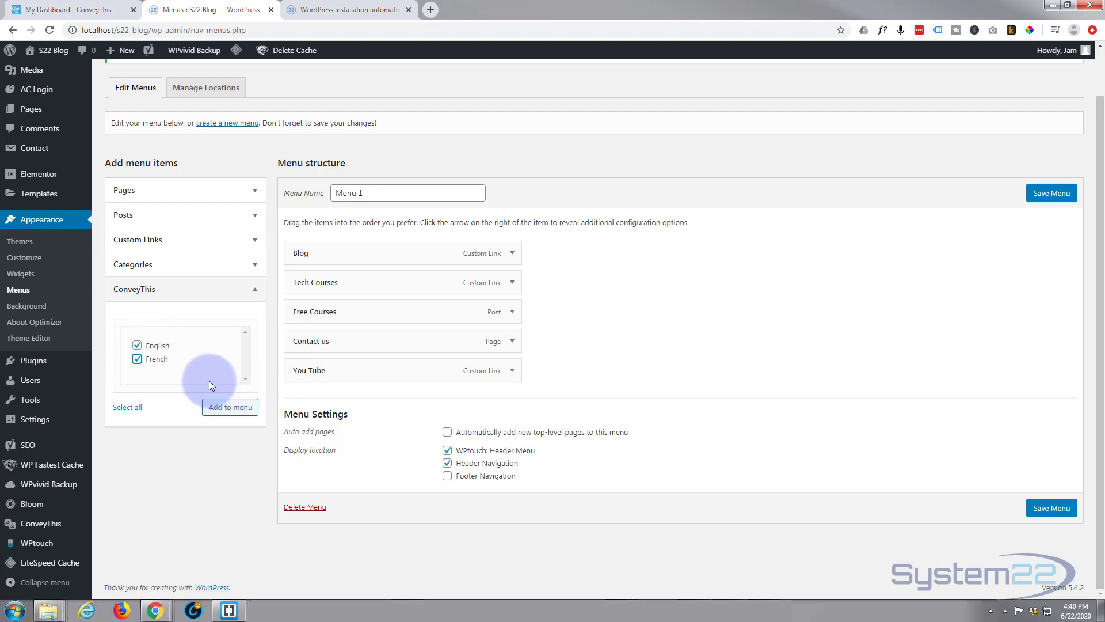
Step: Add both links to Menu 1 and move them to the top, English first, French second
click(231, 408)
click(232, 408)
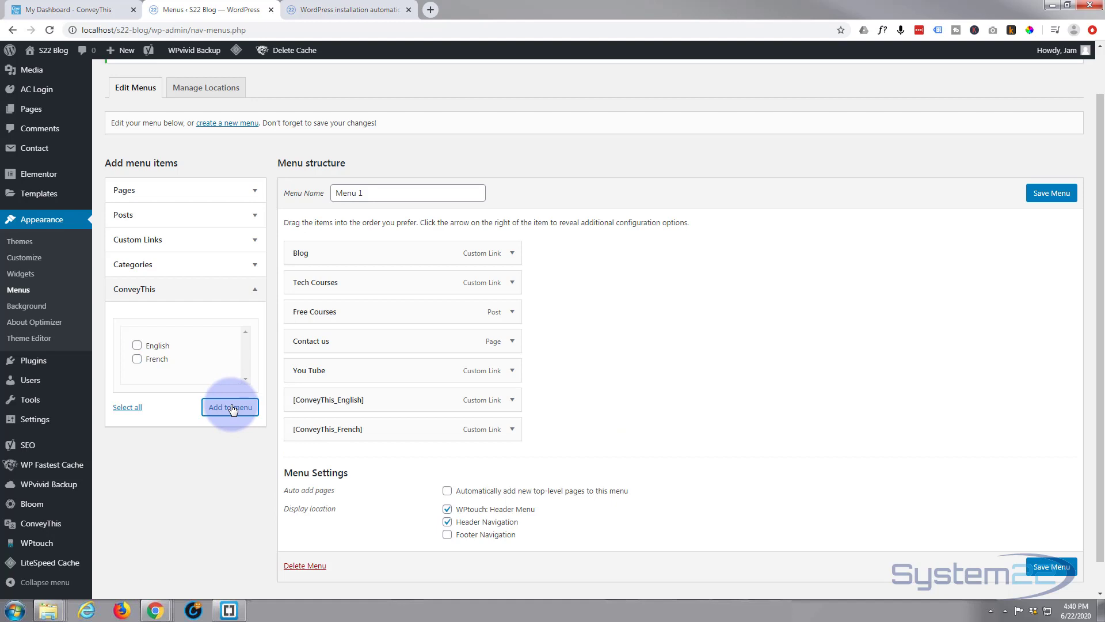
drag(402, 403, 406, 248)
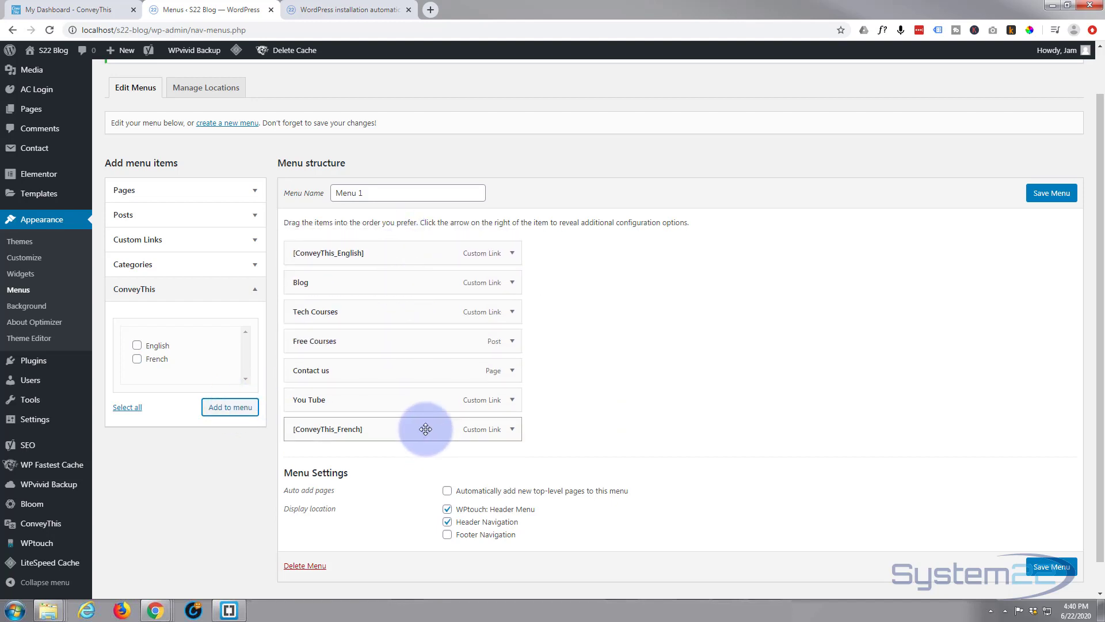
drag(425, 418, 424, 282)
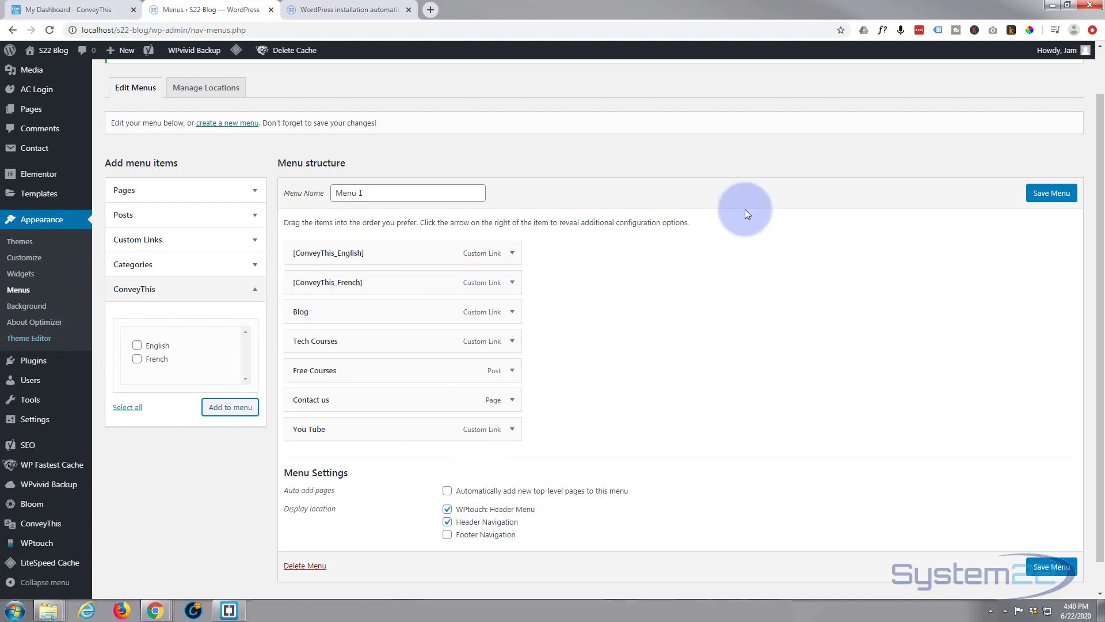
Step: Save Menu 1 and reload the blog post to show English and Français flag links
click(1042, 194)
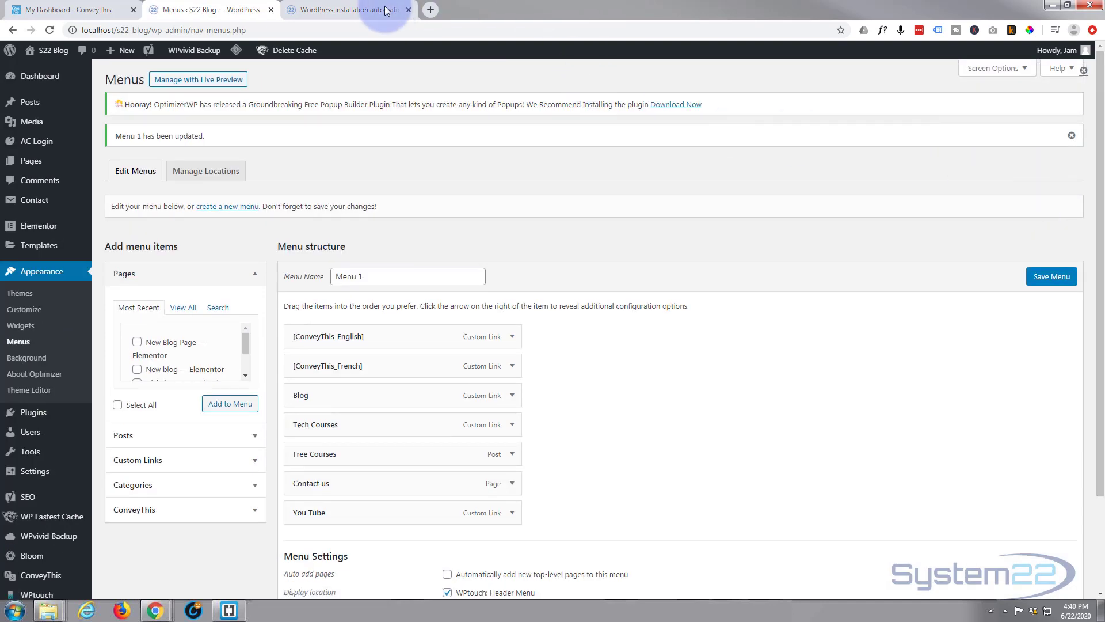
click(375, 10)
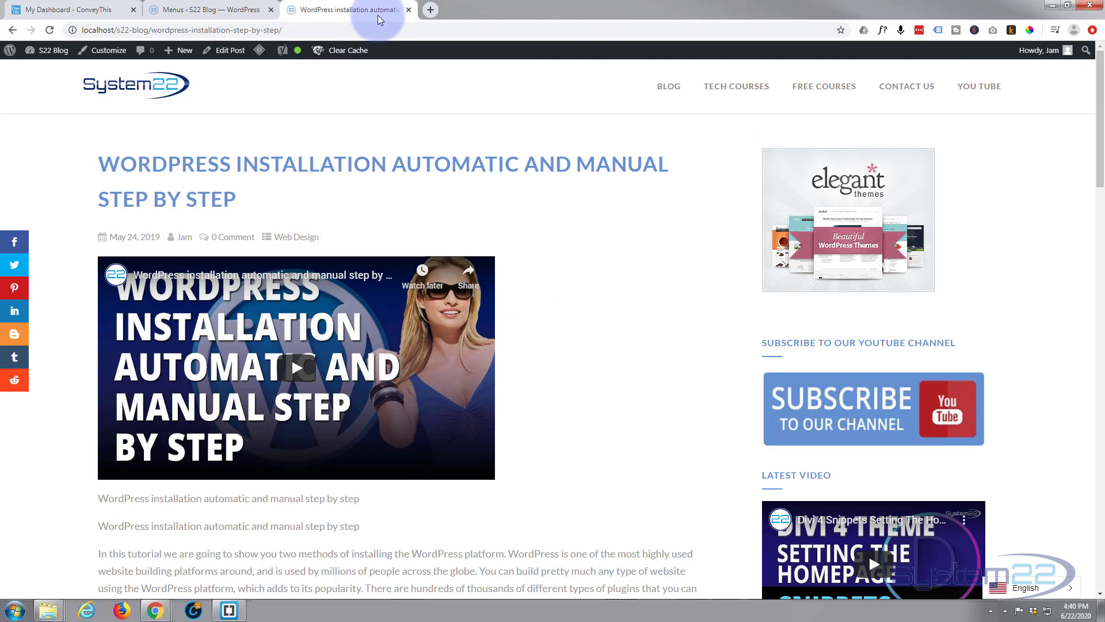
click(52, 30)
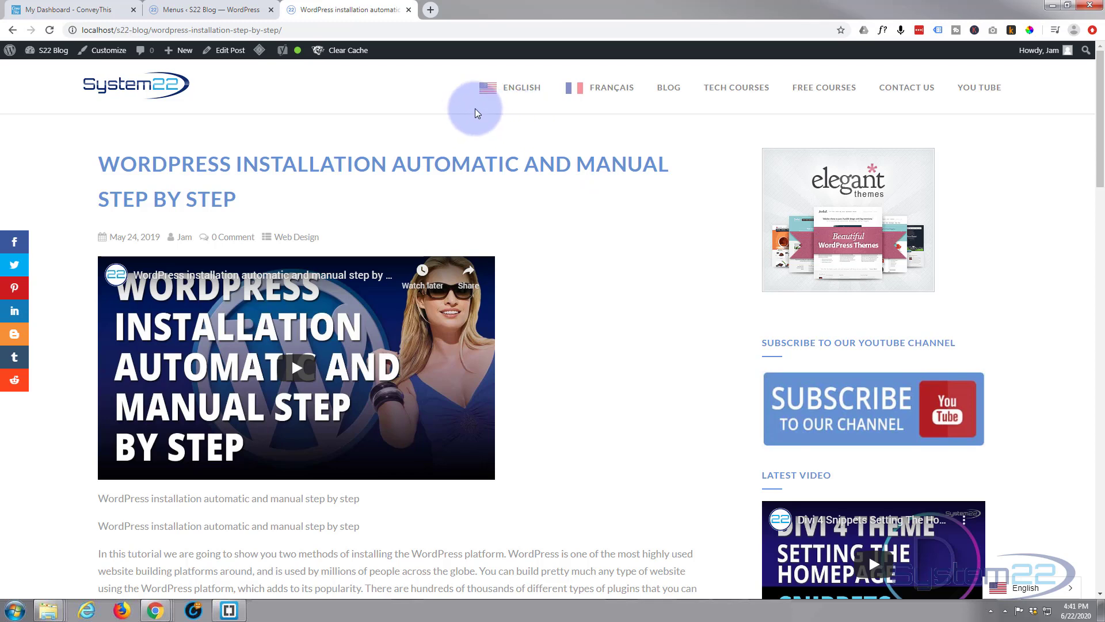
Step: View the post in French, dismiss the browser translation offer, and open the French BLOG listing
click(603, 92)
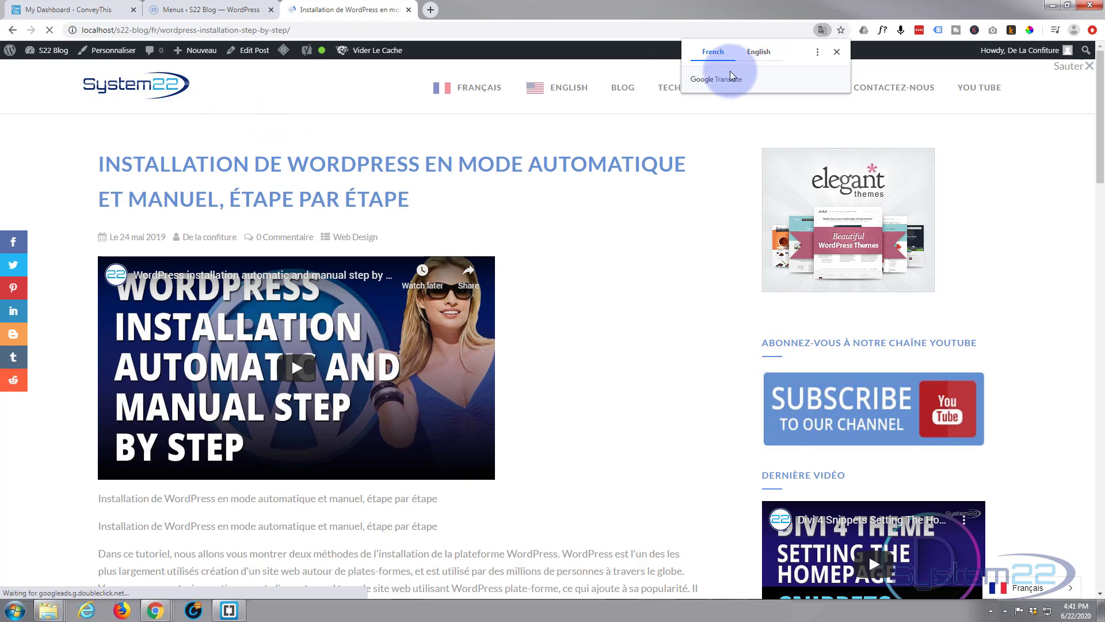
click(837, 52)
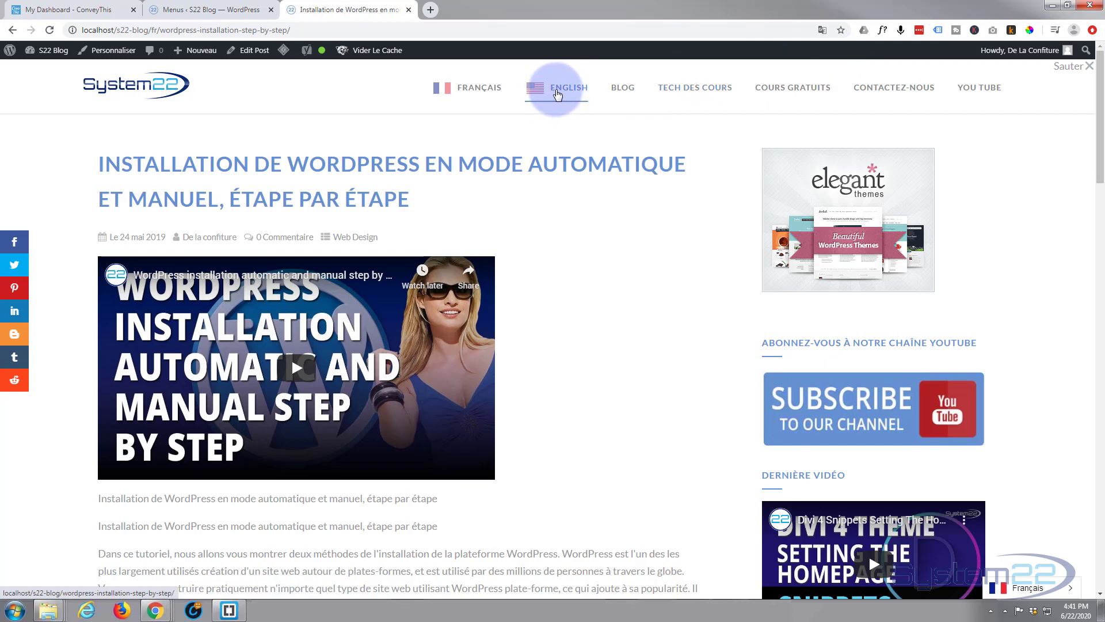
click(619, 92)
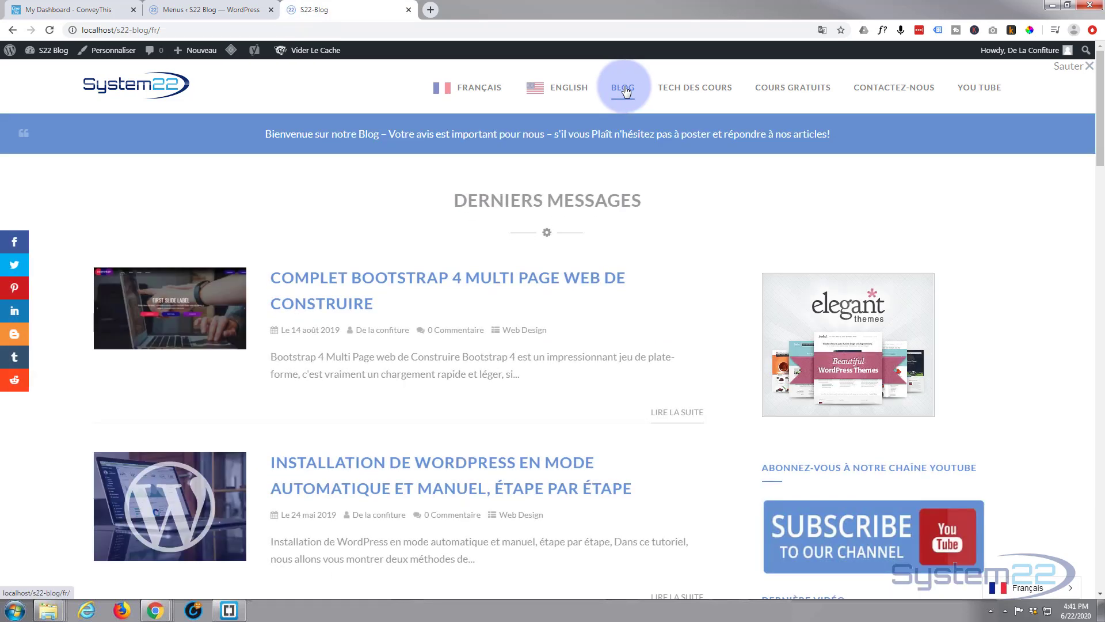
scroll(417, 253, down, 6)
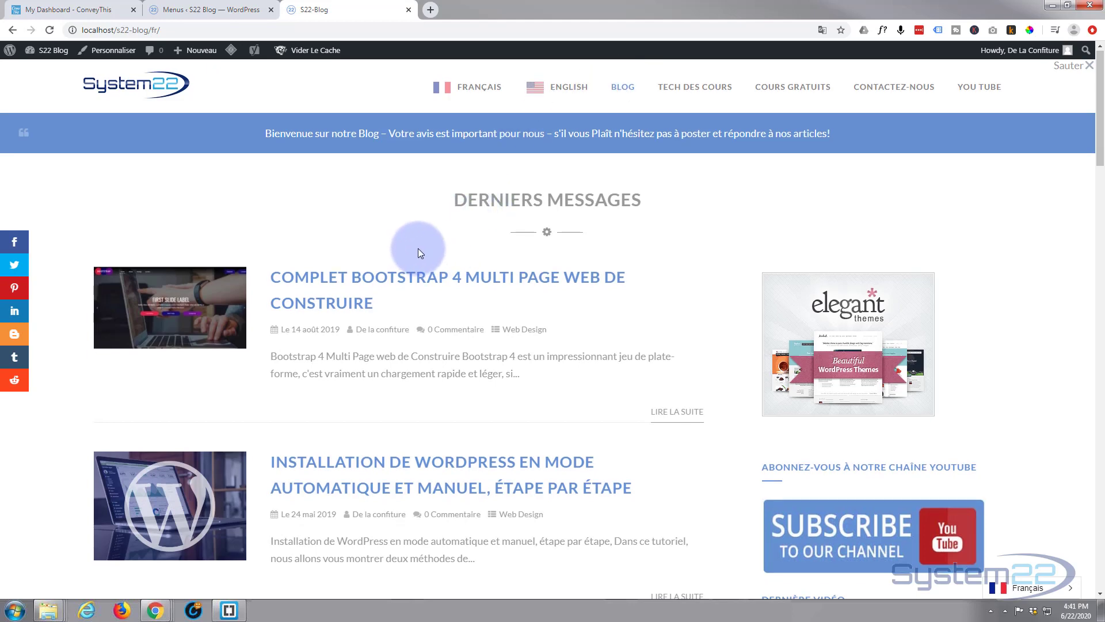
scroll(419, 247, down, 12)
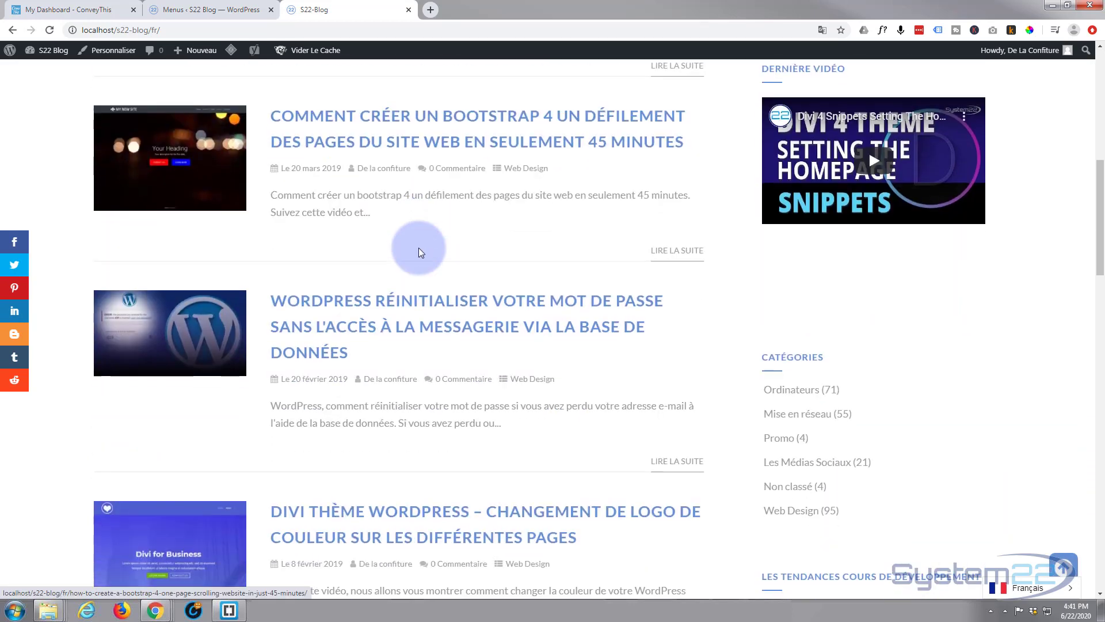
scroll(419, 248, down, 5)
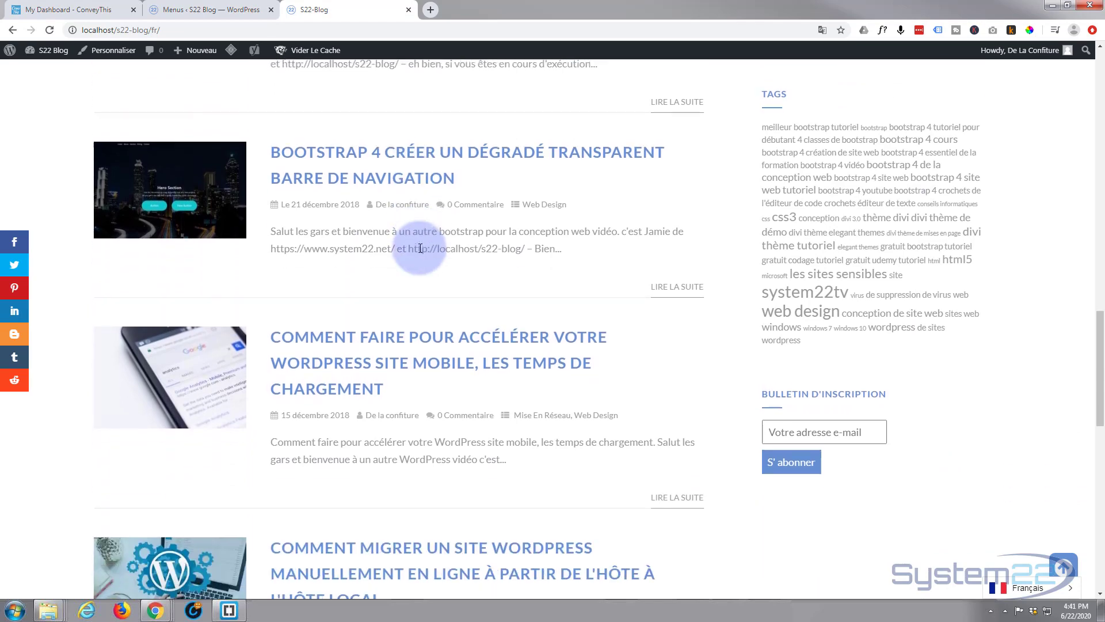
scroll(420, 247, up, 4)
scroll(422, 252, up, 15)
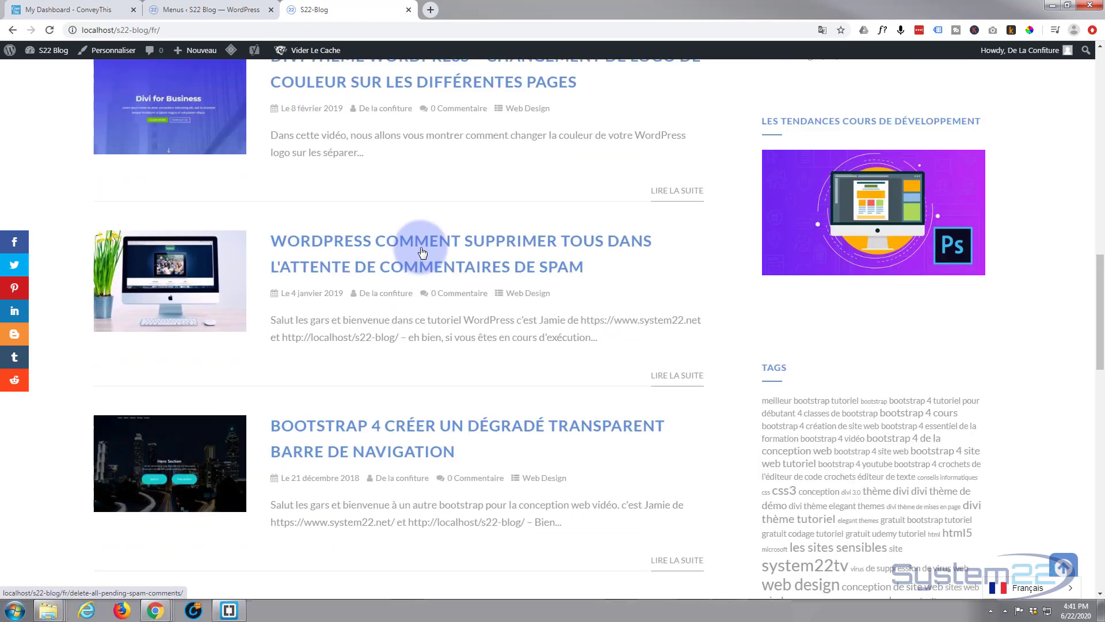
scroll(421, 248, up, 4)
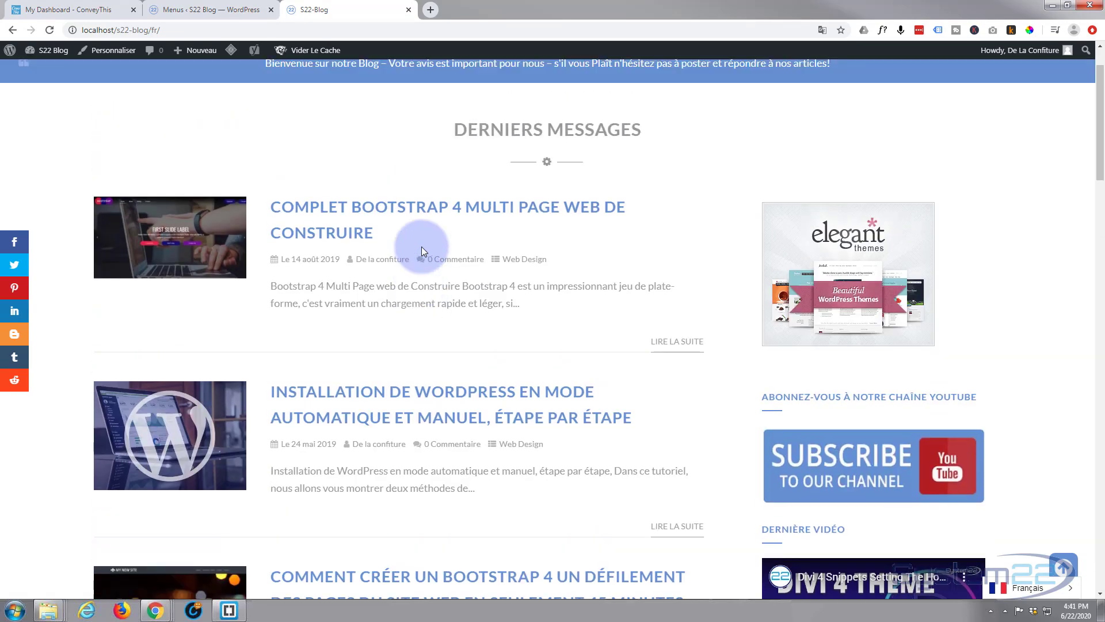